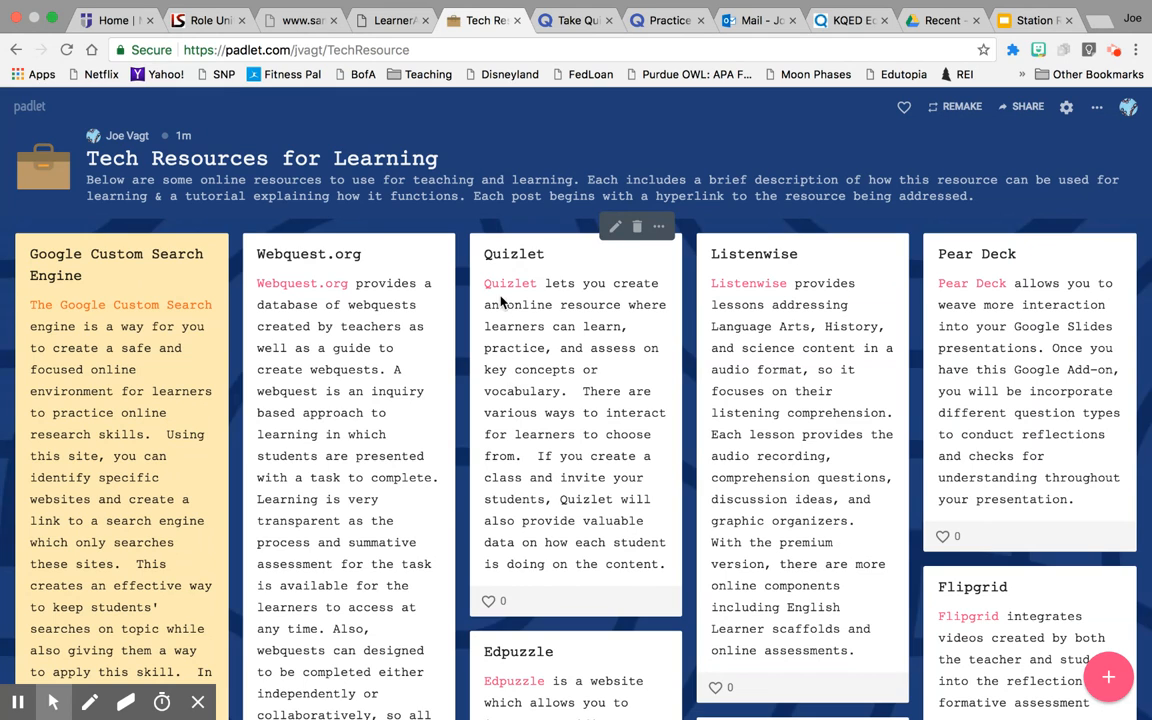
Follow the Quizlet link in the Padlet post to open quizlet.com in a new tab.
{"action": "left_click", "coordinate": [499, 286]}
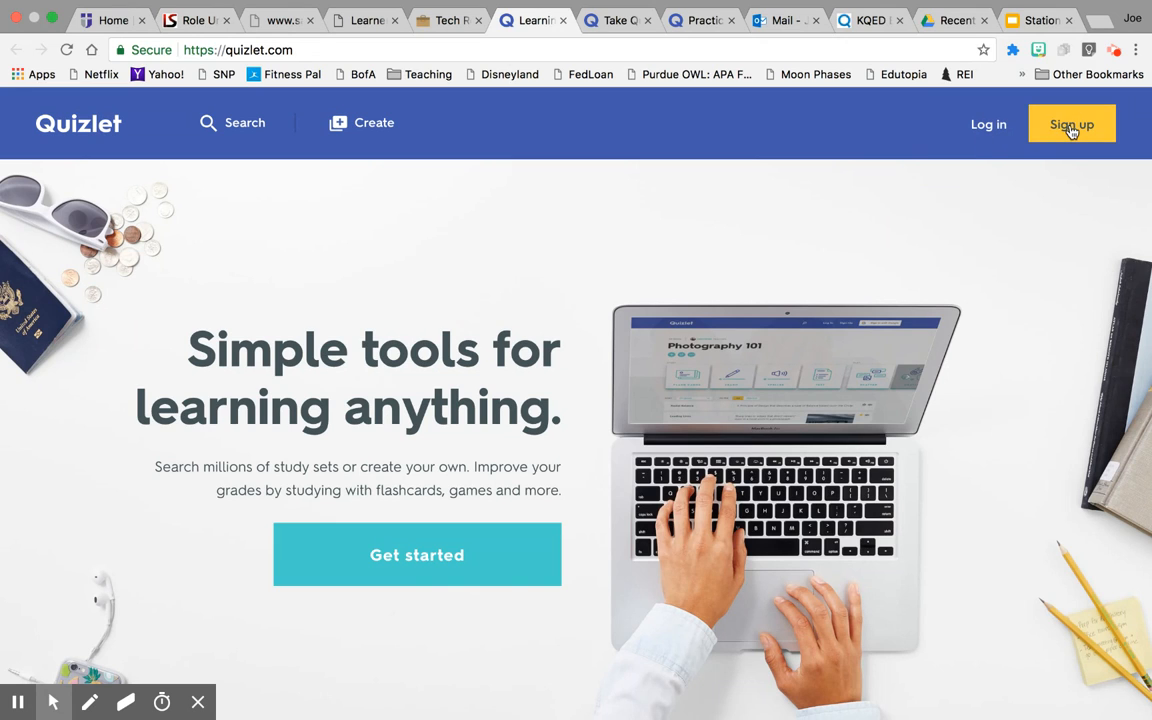
Start logging in to Quizlet with Google from the Log in dialog.
{"action": "left_click", "coordinate": [985, 131]}
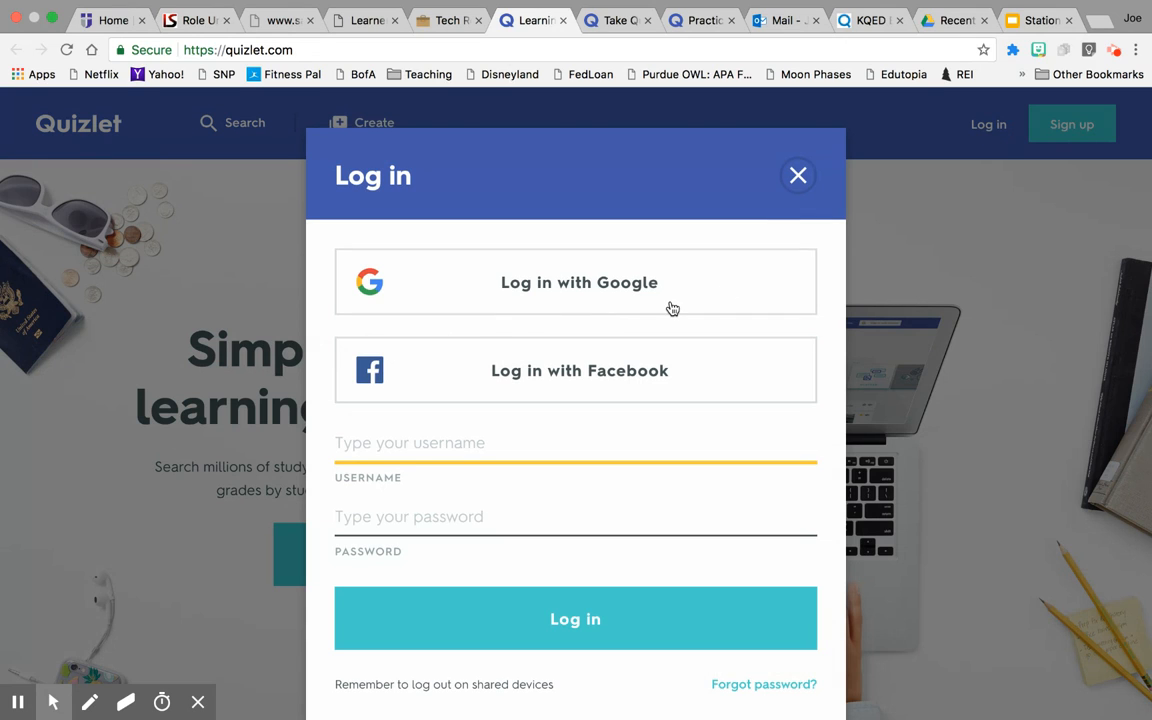
{"action": "left_click", "coordinate": [563, 285]}
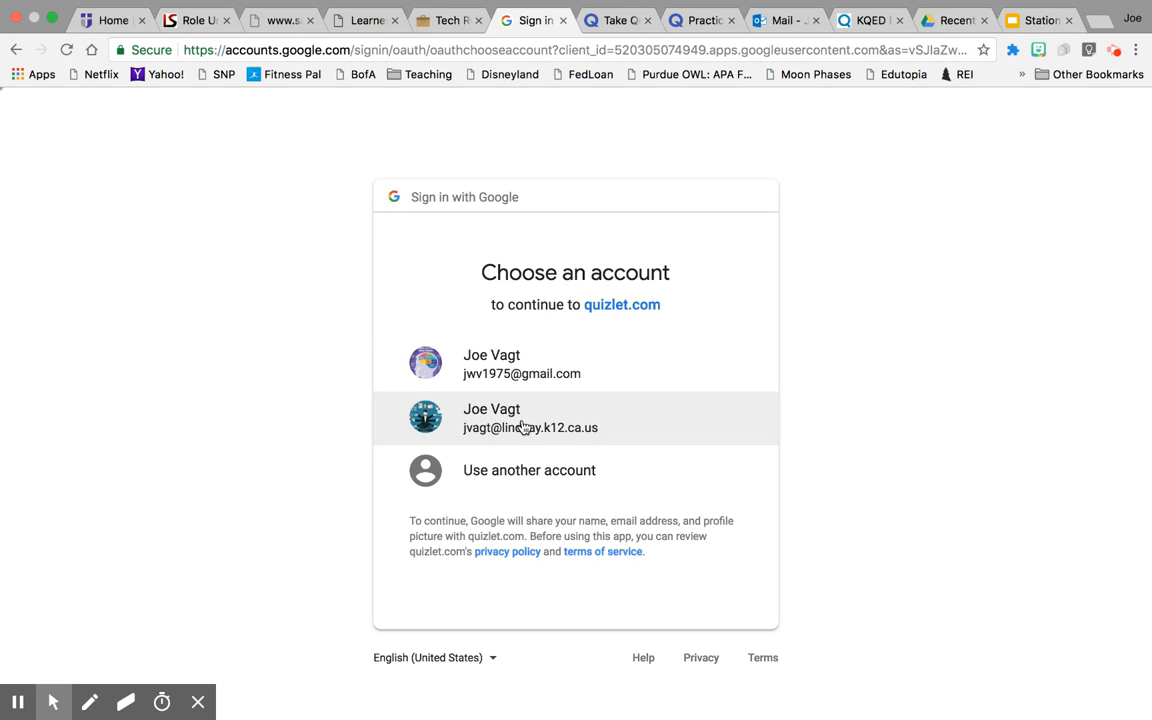
Continue to quizlet.com with the second Google account listed.
{"action": "left_click", "coordinate": [522, 425]}
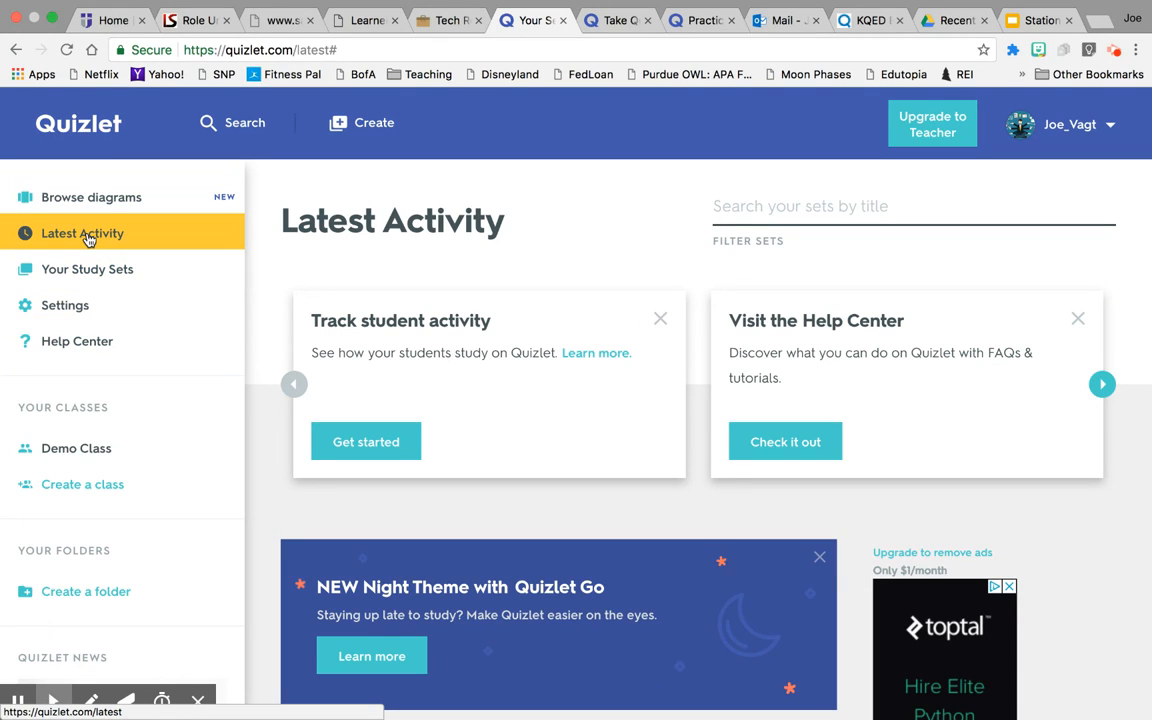
Look through the shared diagrams showcase.
{"action": "left_click", "coordinate": [90, 200]}
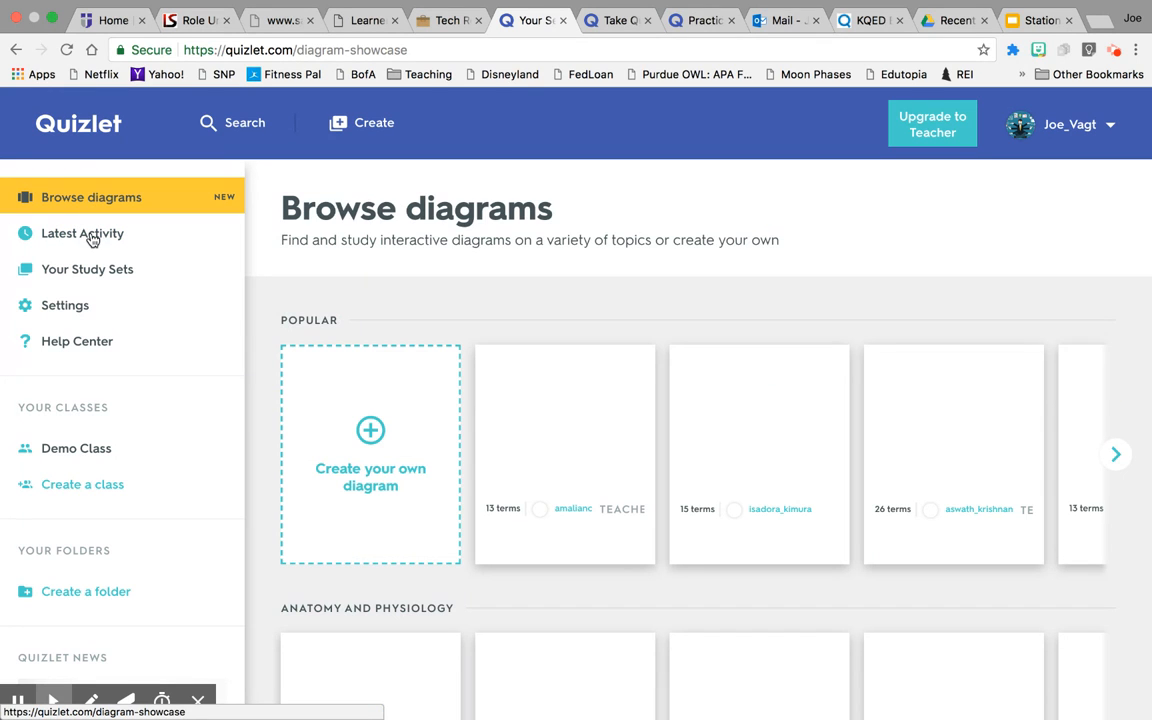
{"action": "scroll", "coordinate": [601, 465], "scroll_direction": "down", "scroll_amount": 1}
{"action": "scroll", "coordinate": [601, 465], "scroll_direction": "down", "scroll_amount": 5}
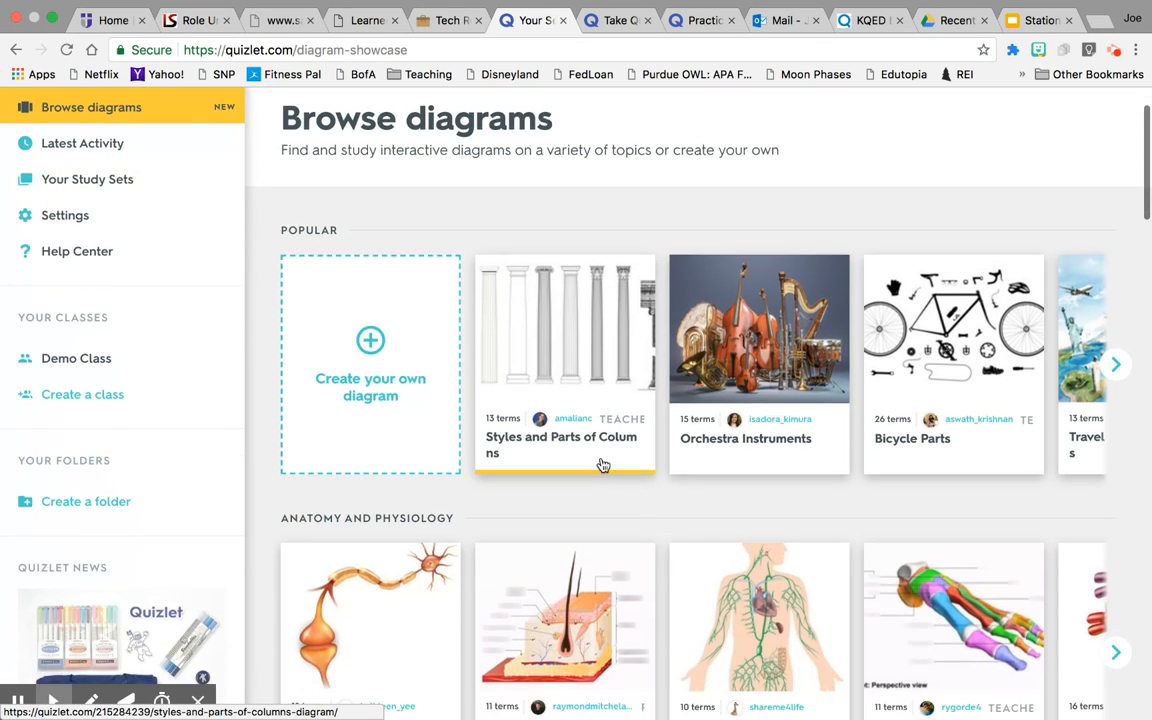
{"action": "scroll", "coordinate": [601, 465], "scroll_direction": "down", "scroll_amount": 10}
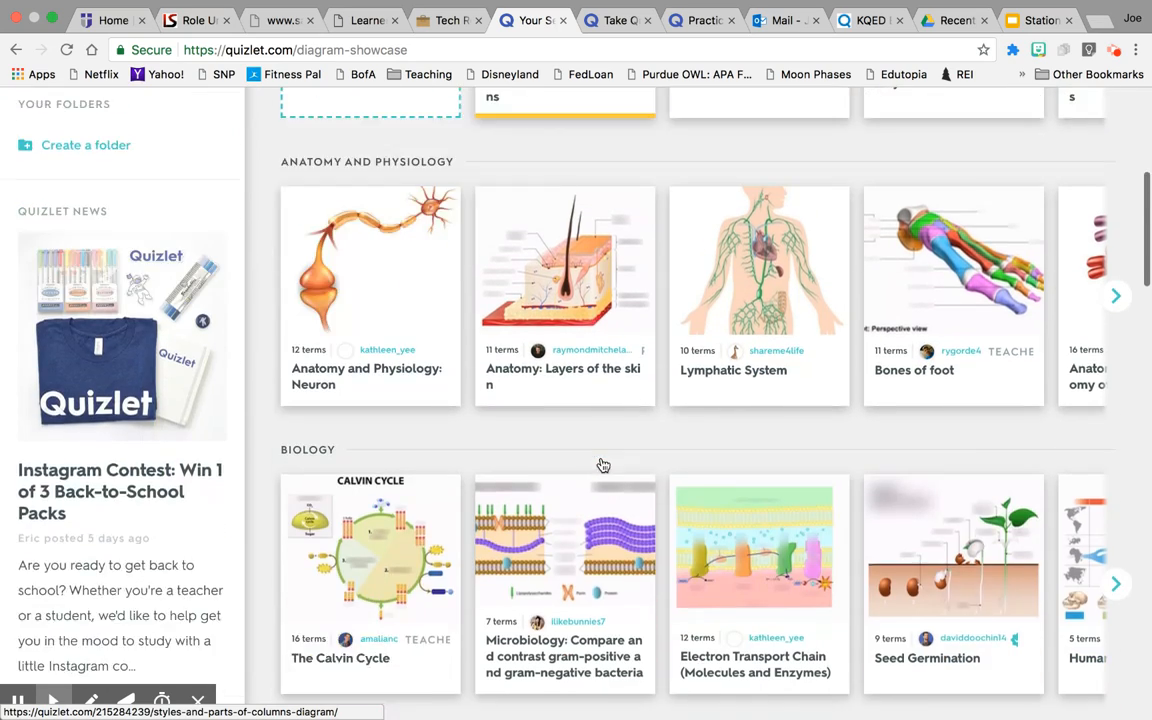
{"action": "scroll", "coordinate": [601, 465], "scroll_direction": "up", "scroll_amount": 15}
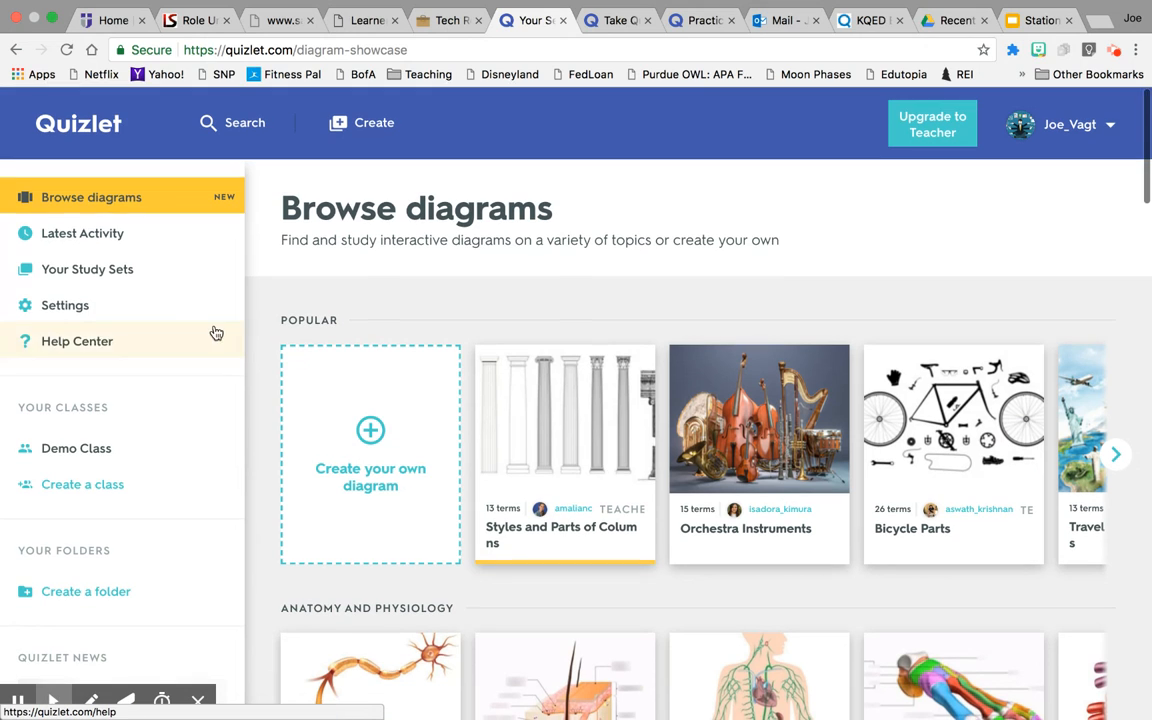
Show your study sets: Practice Set and Yokuts - Key Words.
{"action": "left_click", "coordinate": [117, 269]}
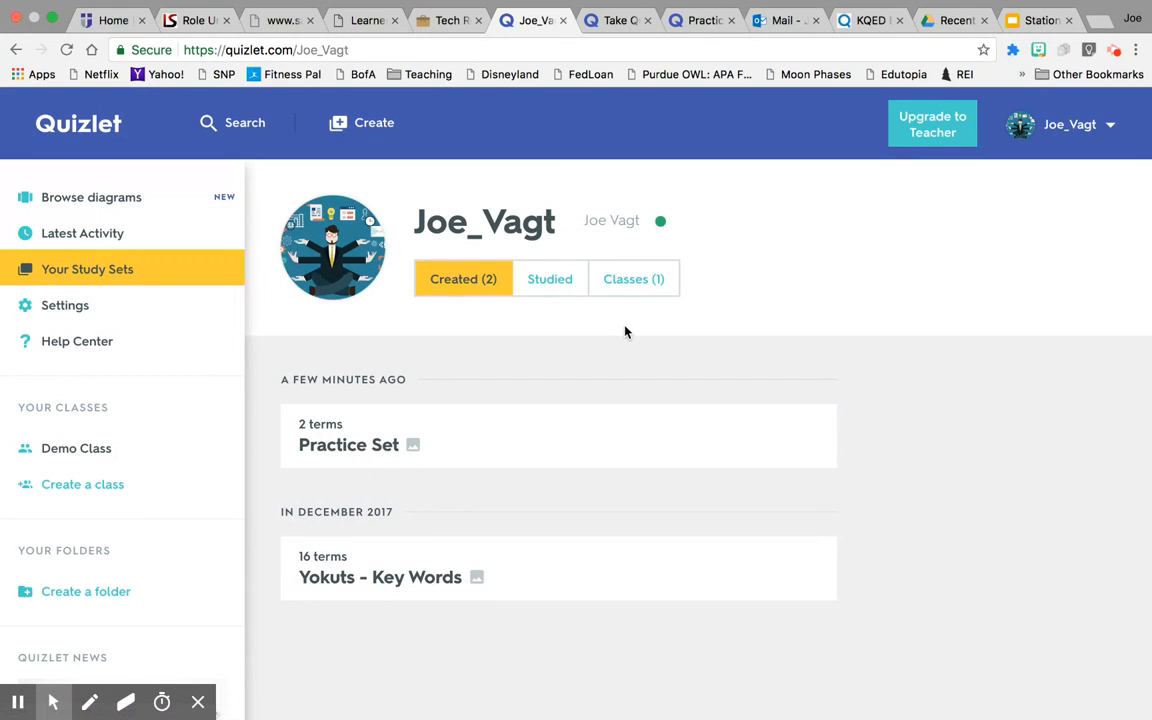
{"action": "scroll", "coordinate": [625, 330], "scroll_direction": "down", "scroll_amount": 2}
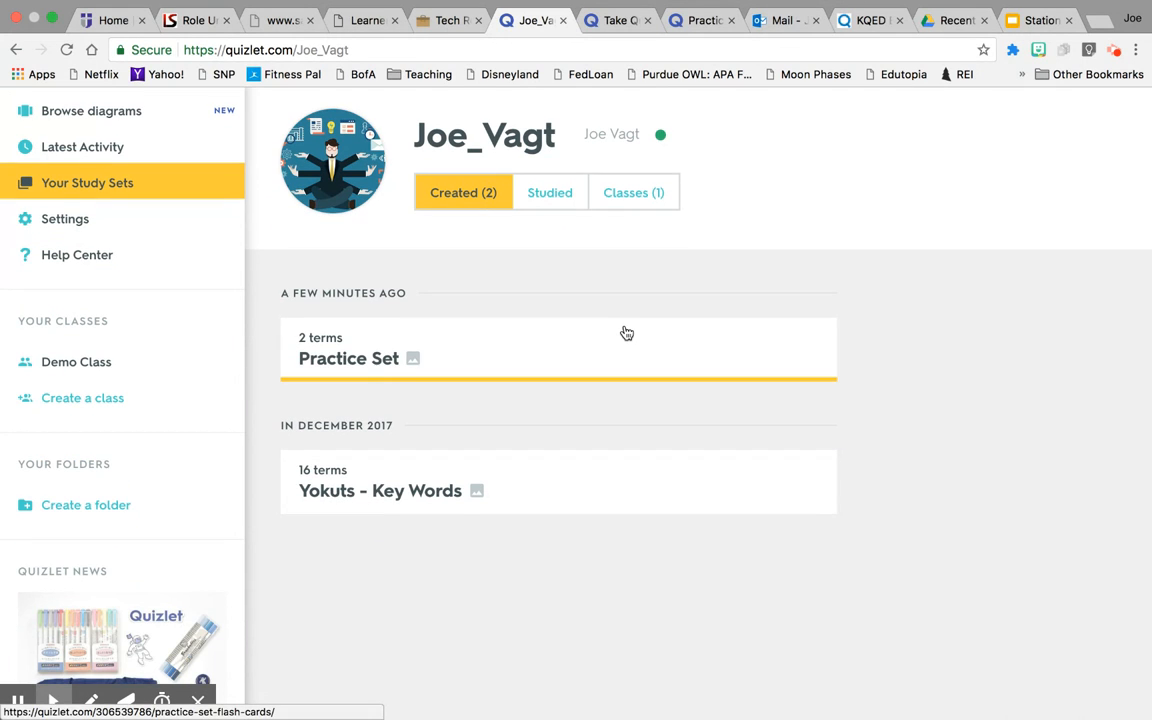
{"action": "scroll", "coordinate": [625, 330], "scroll_direction": "up", "scroll_amount": 2}
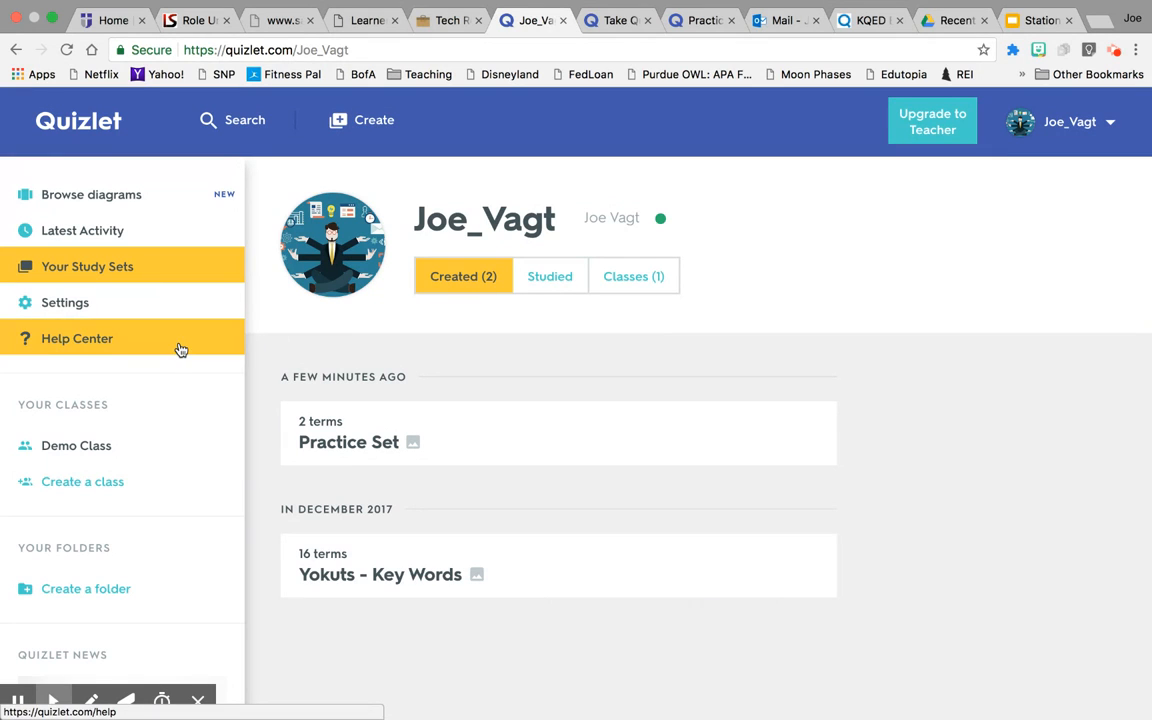
Create a new study set and enter the title 'Demo Set'.
{"action": "left_click", "coordinate": [368, 125]}
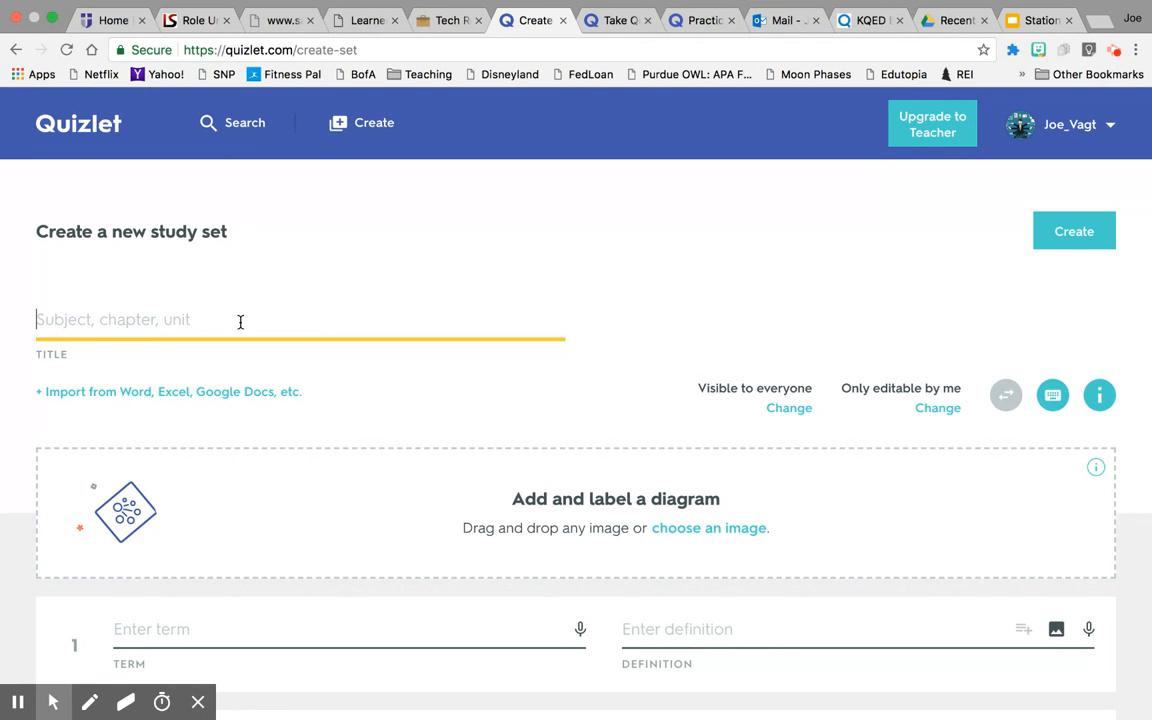
{"action": "type", "text": "Demo Set"}
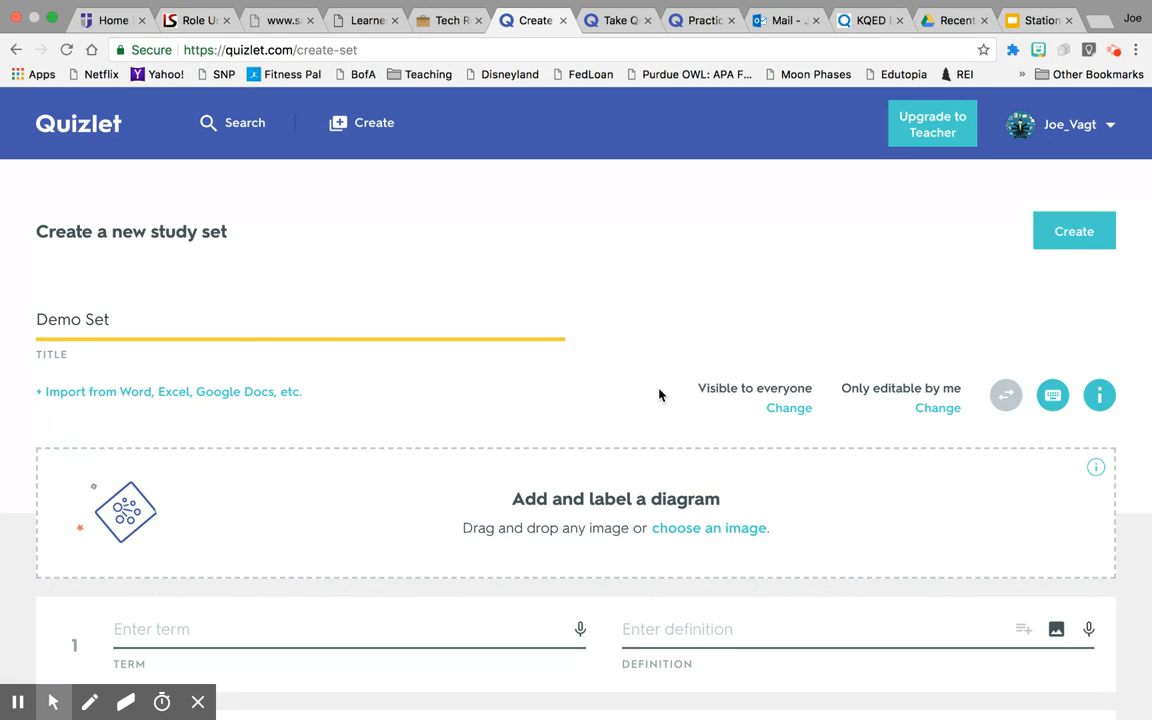
{"action": "scroll", "coordinate": [956, 306], "scroll_direction": "down", "scroll_amount": 5}
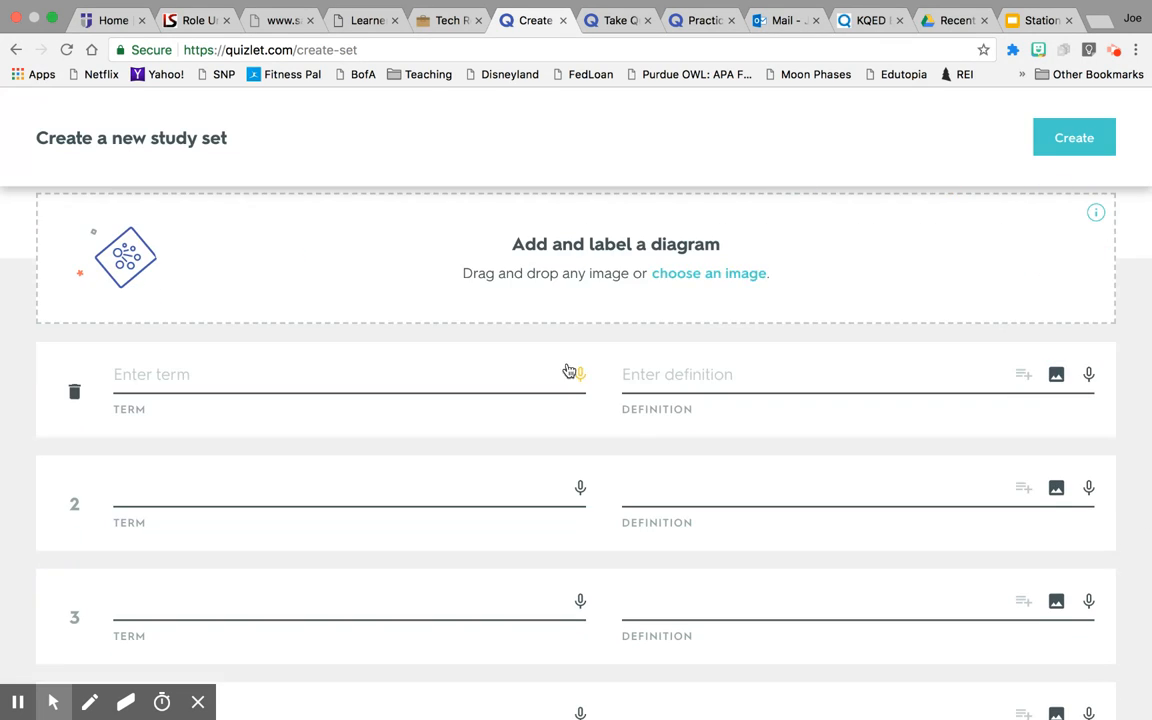
{"action": "type", "text": "Set"}
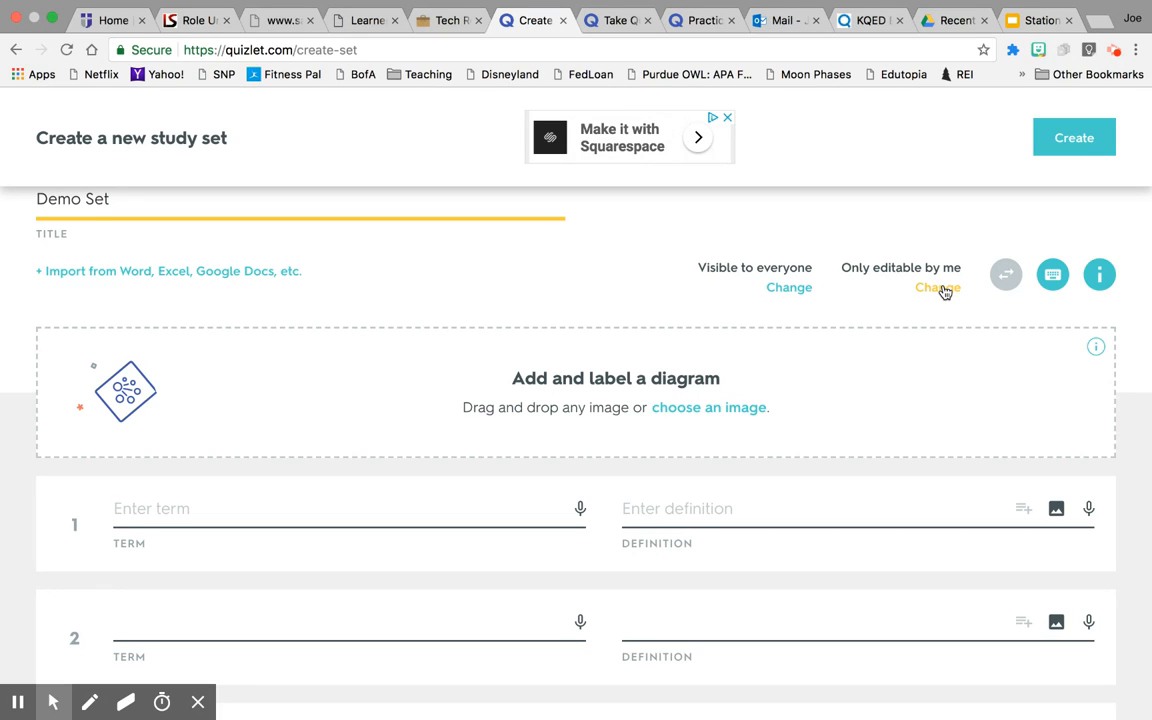
{"action": "left_click", "coordinate": [789, 290]}
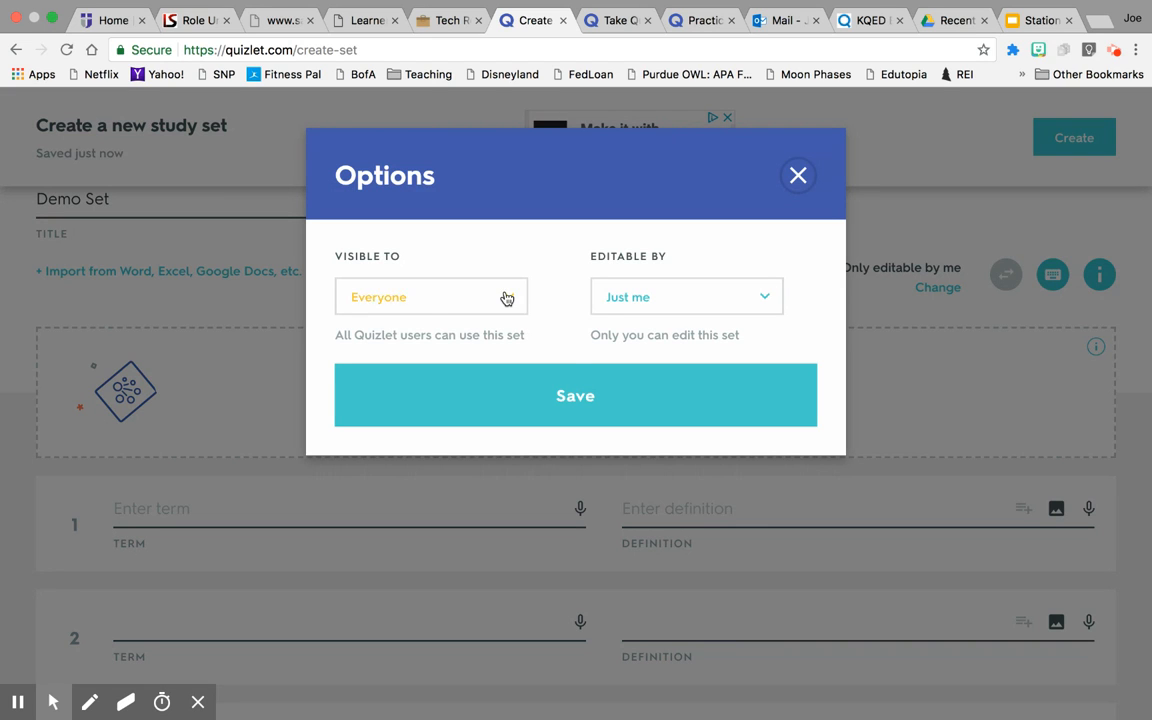
{"action": "left_click", "coordinate": [506, 298]}
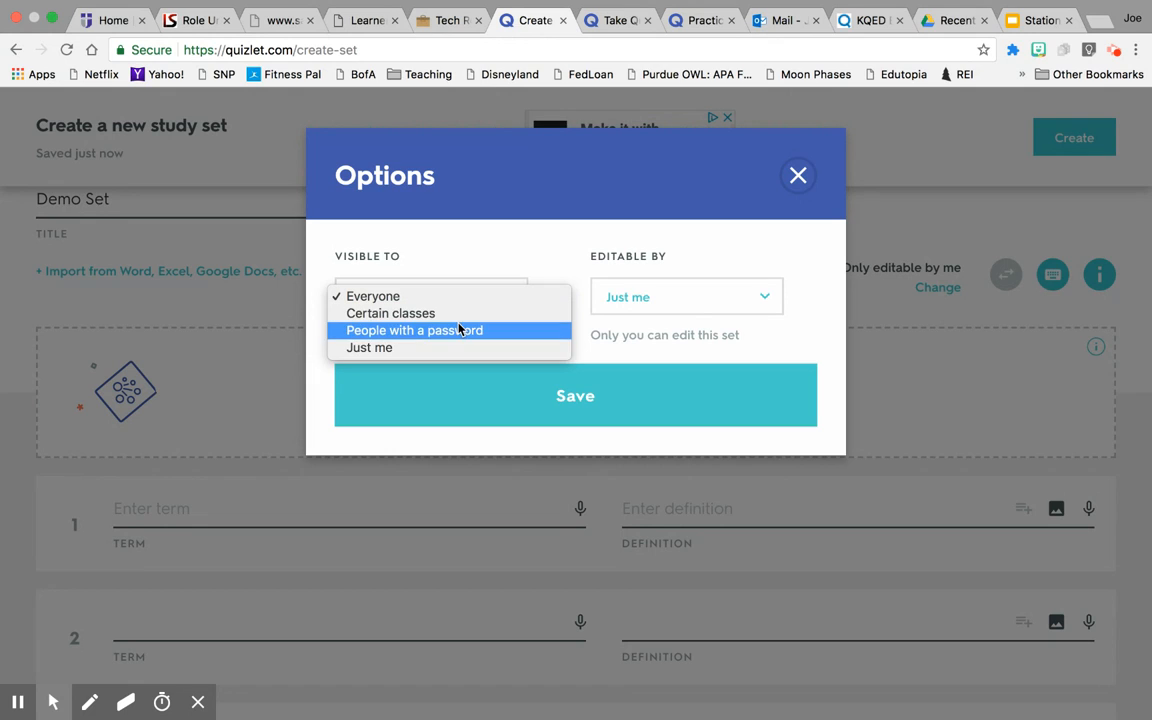
{"action": "left_click", "coordinate": [687, 295]}
{"action": "left_click", "coordinate": [687, 295]}
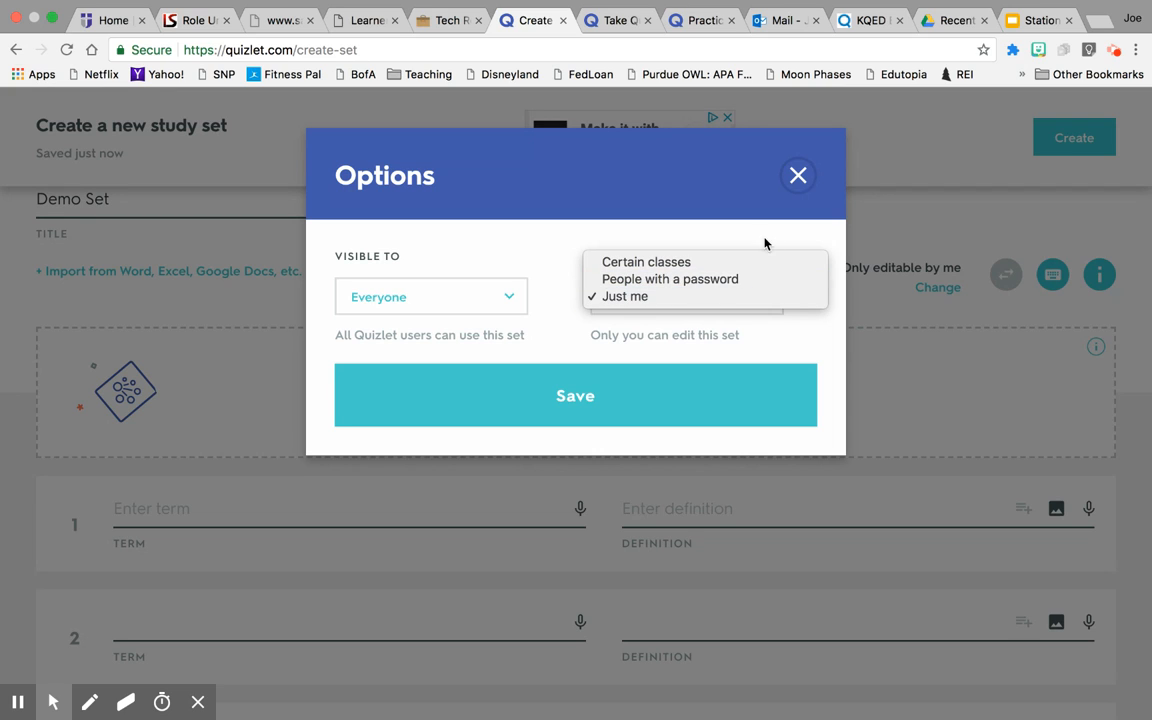
{"action": "left_click", "coordinate": [655, 388]}
{"action": "left_click", "coordinate": [653, 390]}
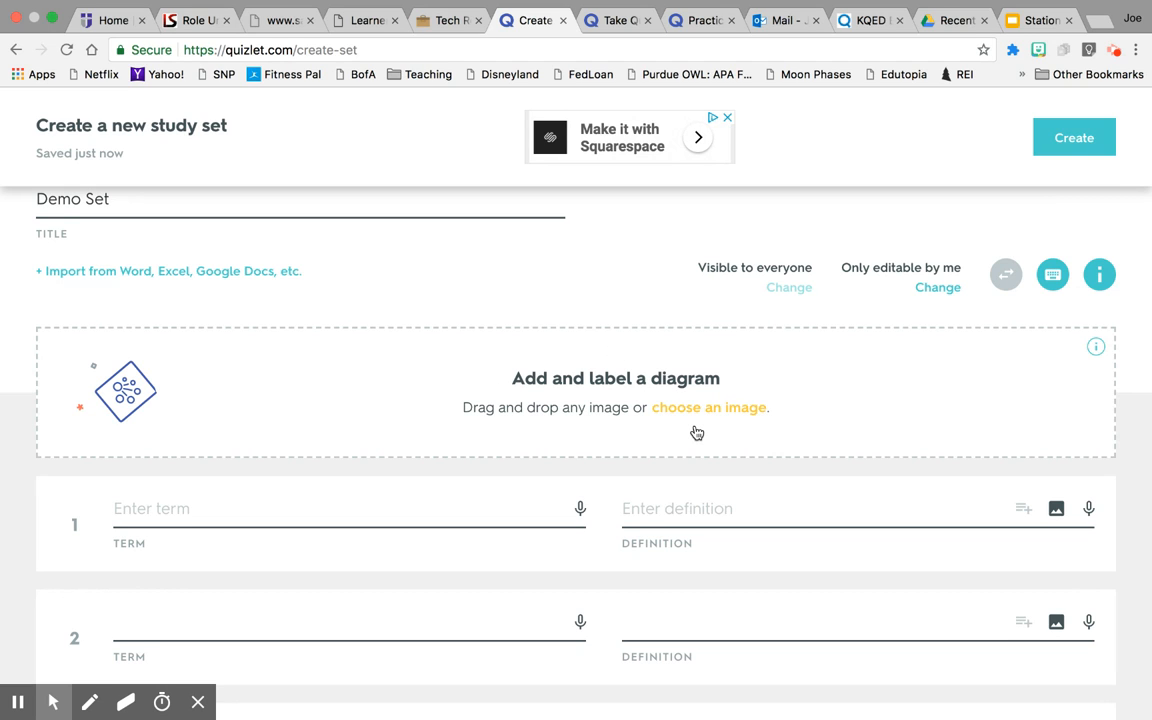
Type the first term, 'aleg', for algebra.
{"action": "scroll", "coordinate": [697, 432], "scroll_direction": "down", "scroll_amount": 1}
{"action": "scroll", "coordinate": [697, 432], "scroll_direction": "up", "scroll_amount": 2}
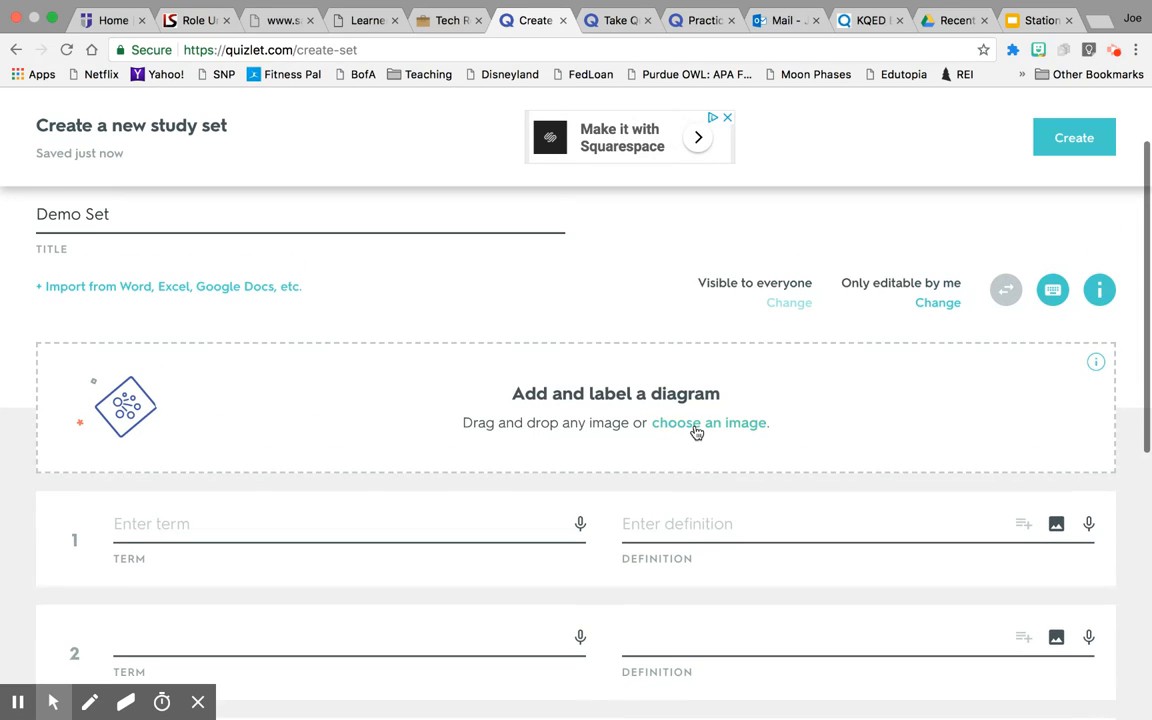
{"action": "scroll", "coordinate": [697, 432], "scroll_direction": "down", "scroll_amount": 3}
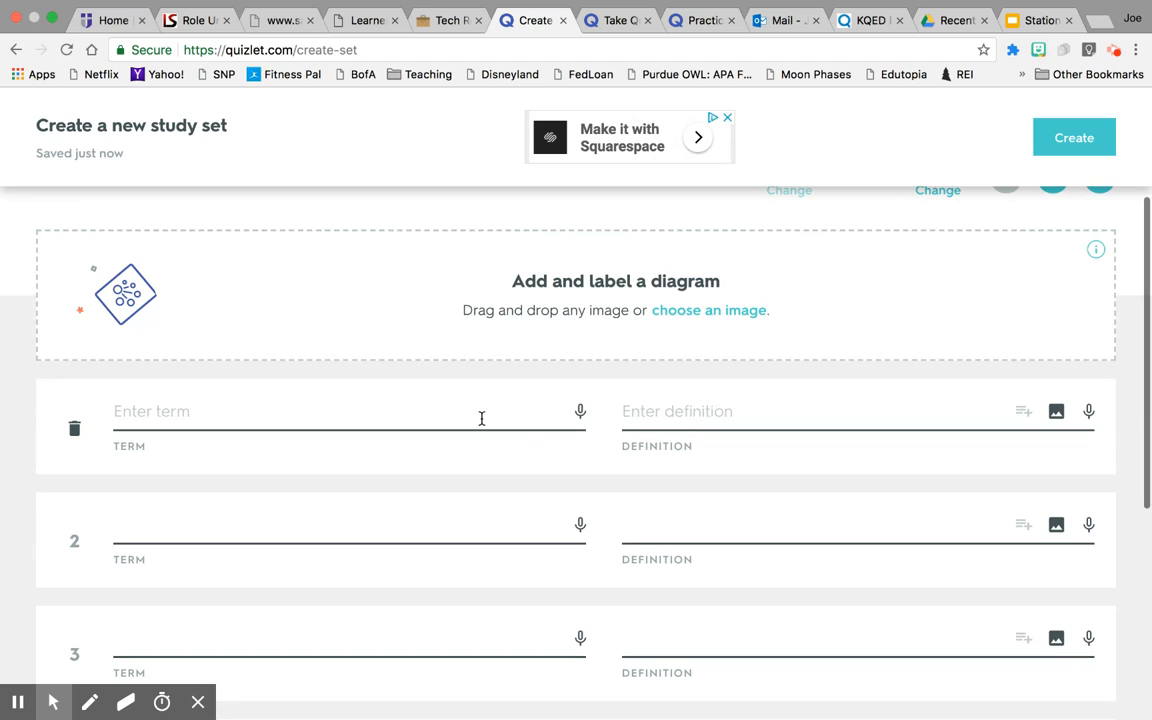
{"action": "left_click", "coordinate": [478, 415]}
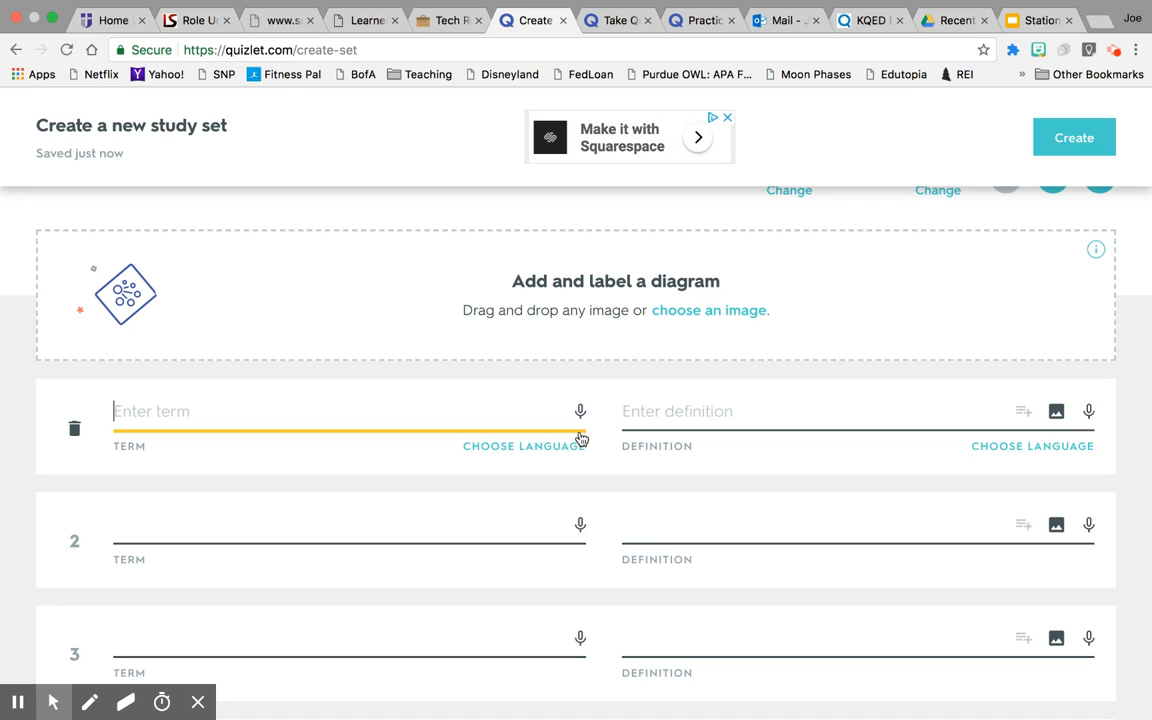
{"action": "type", "text": "aleg"}
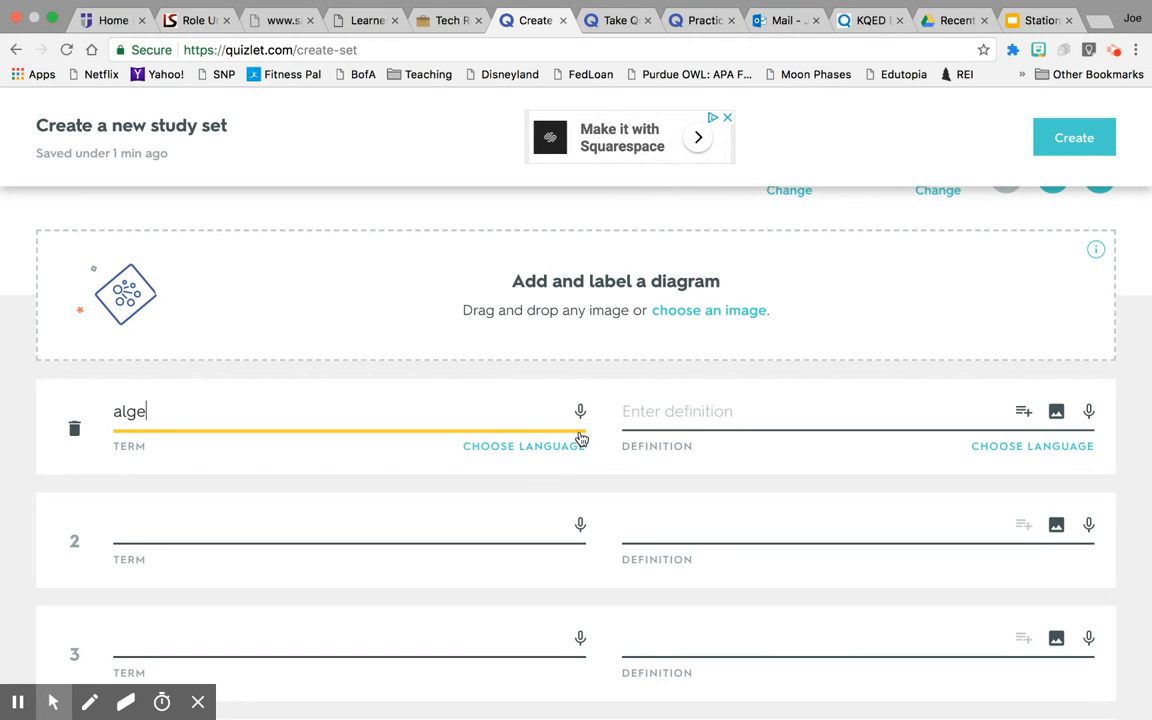
{"action": "left_click", "coordinate": [813, 412]}
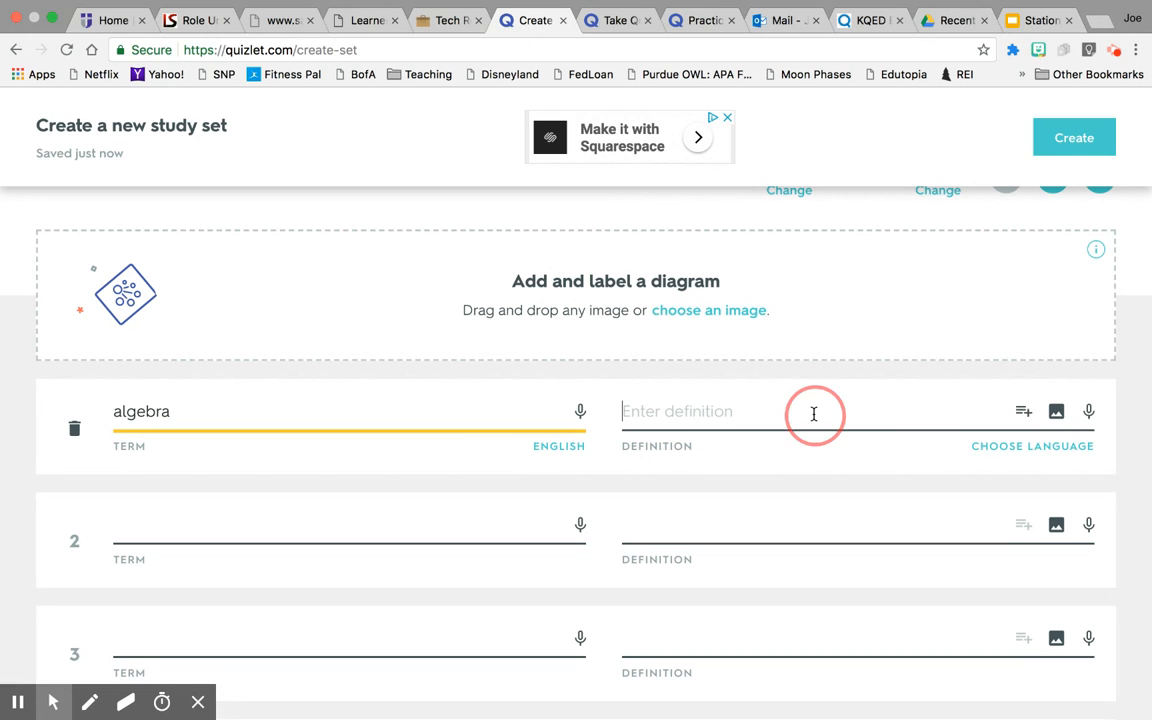
Using English suggestions, define algebra as a mathematical language of symbols including variables.
{"action": "left_click", "coordinate": [1025, 417]}
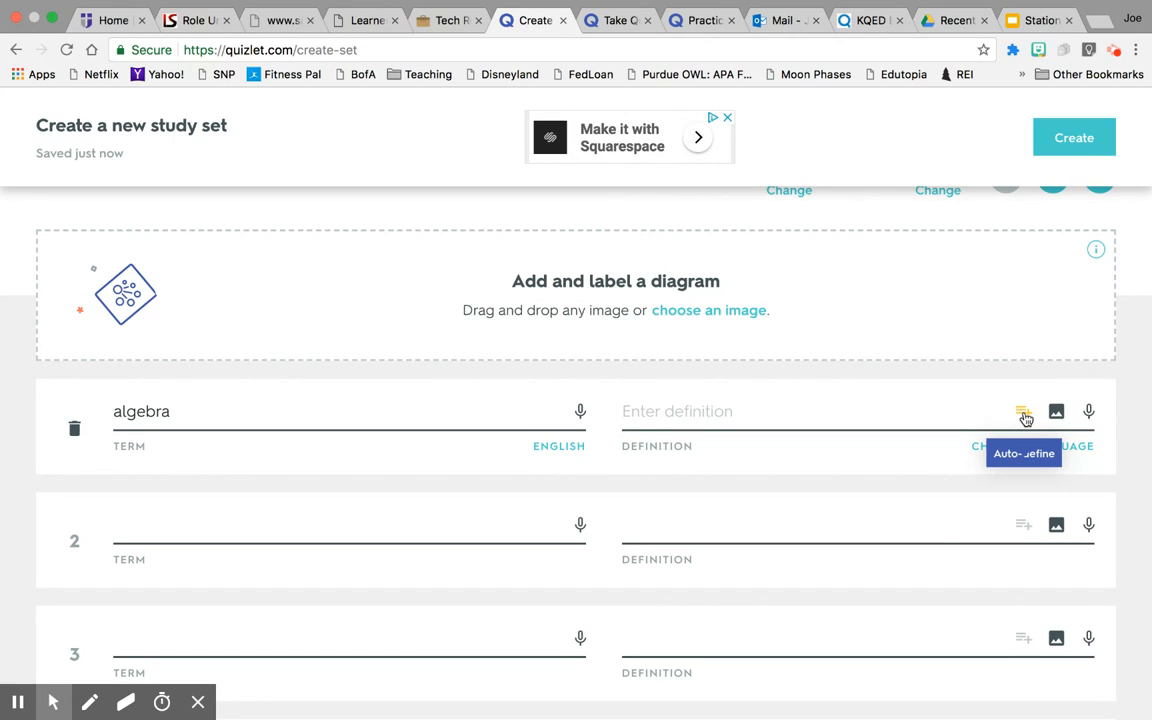
{"action": "left_click", "coordinate": [1025, 417]}
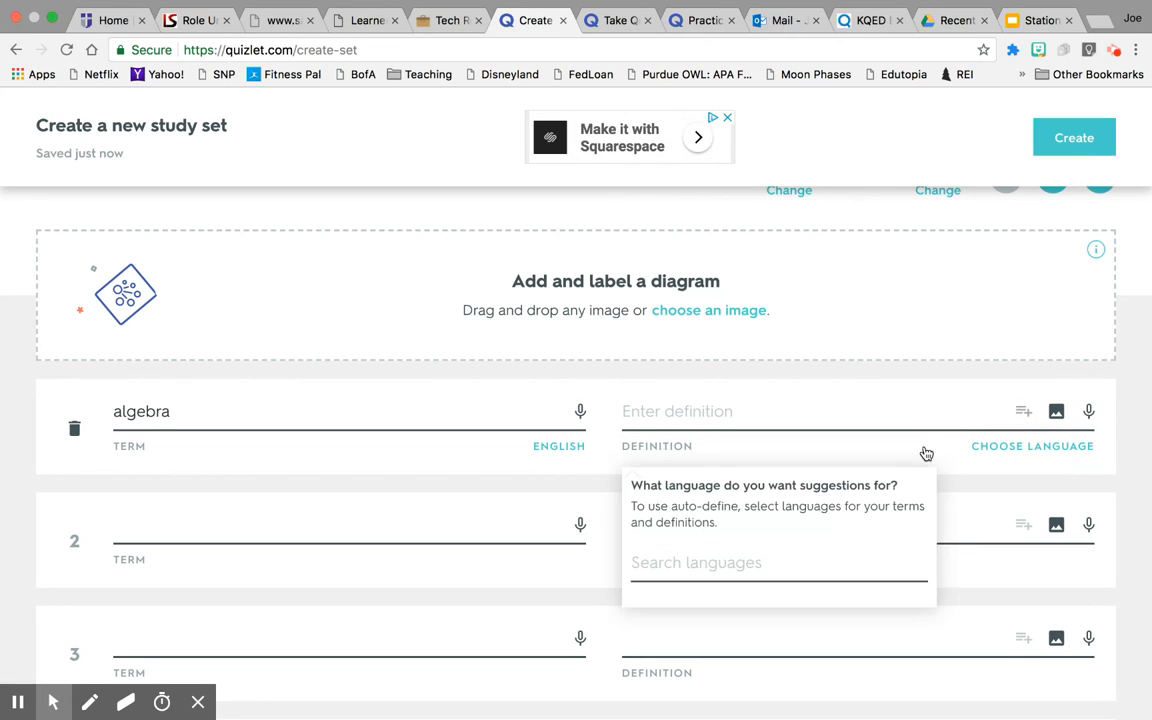
{"action": "left_click", "coordinate": [757, 562]}
{"action": "scroll", "coordinate": [758, 565], "scroll_direction": "down", "scroll_amount": 2}
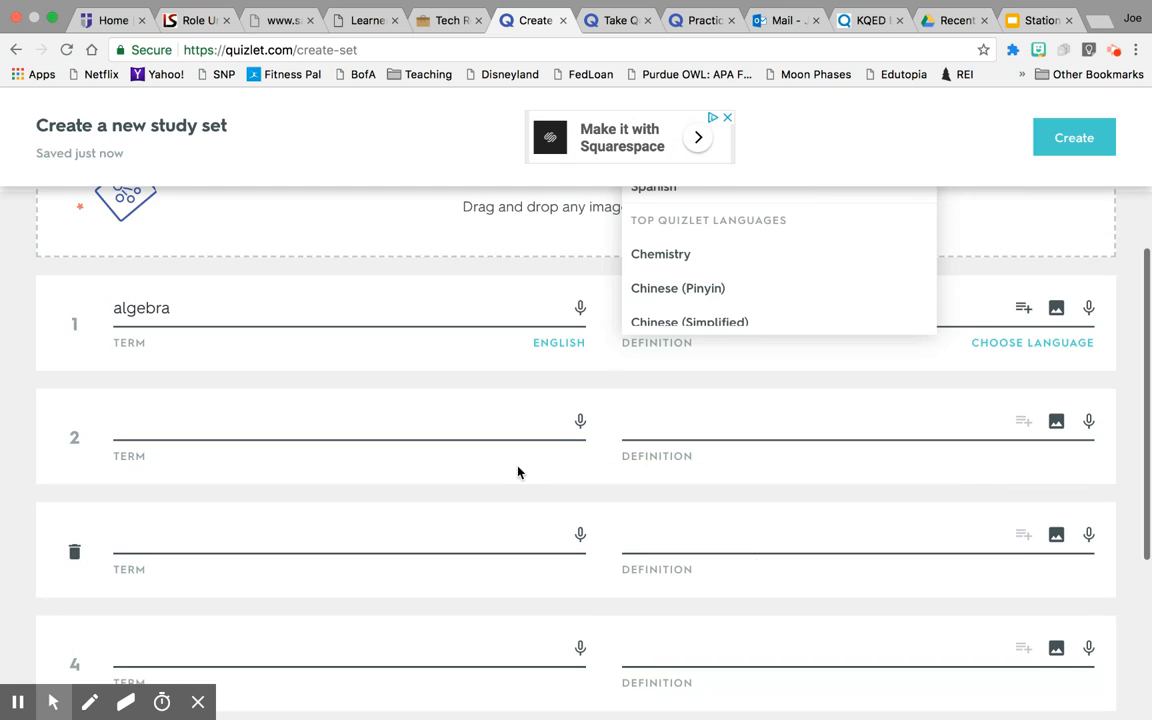
{"action": "scroll", "coordinate": [630, 290], "scroll_direction": "up", "scroll_amount": 3}
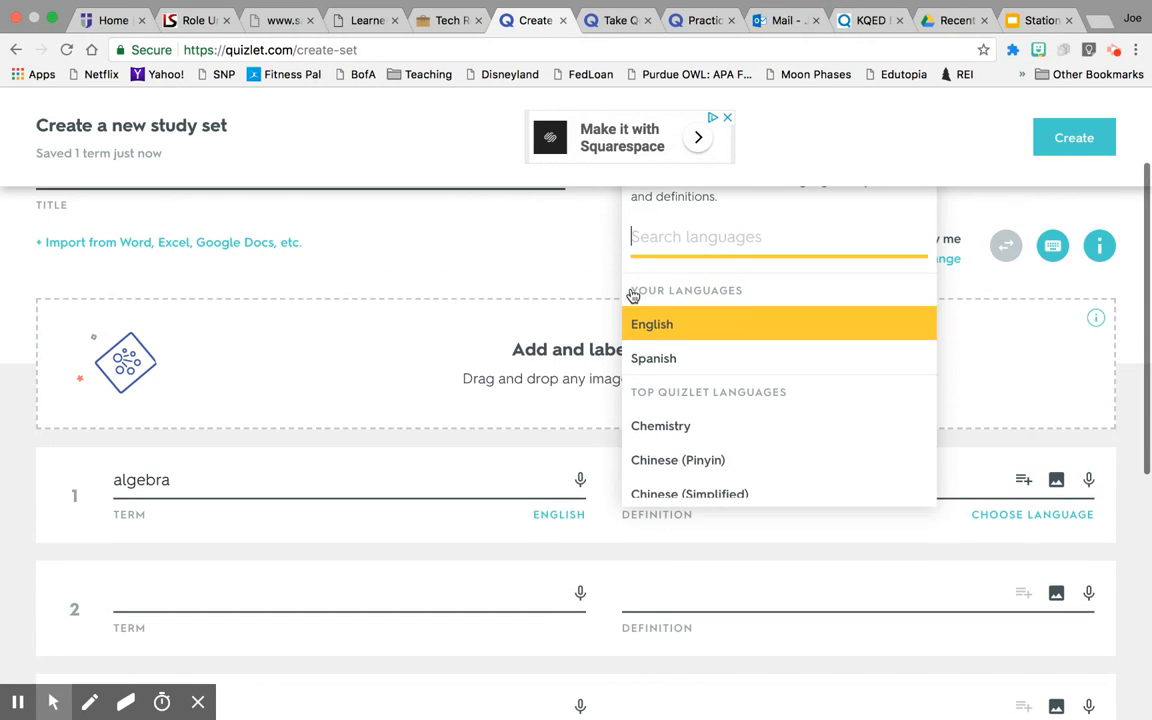
{"action": "left_click", "coordinate": [648, 349]}
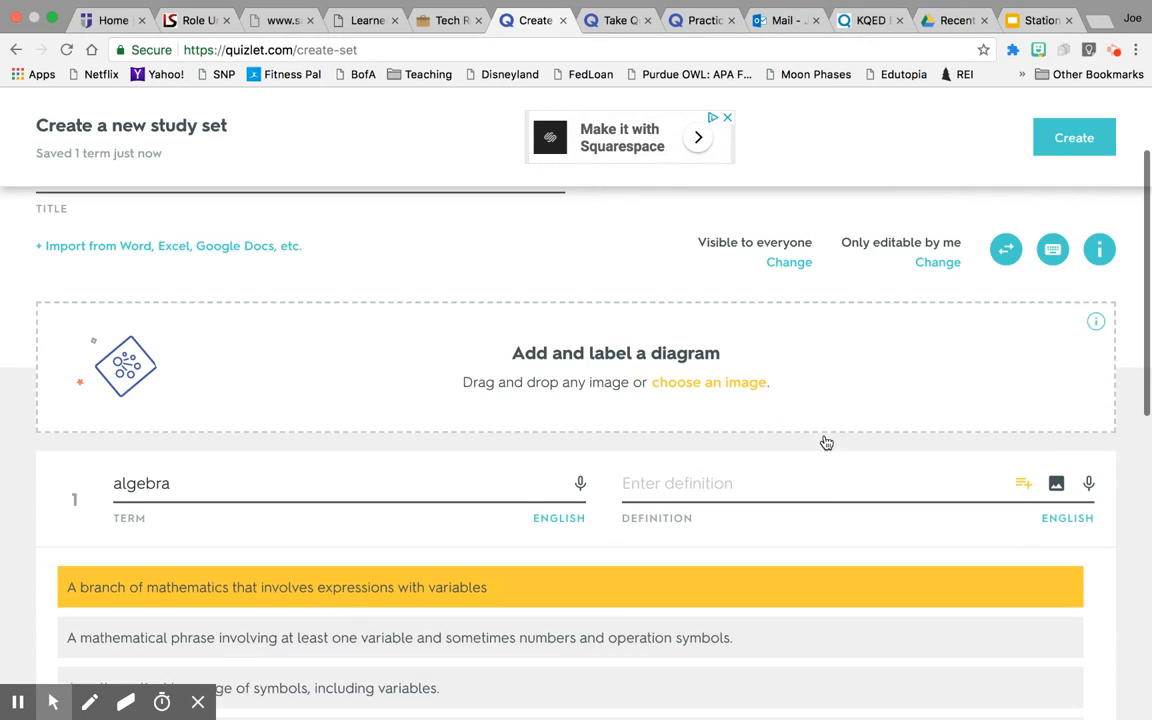
{"action": "scroll", "coordinate": [825, 442], "scroll_direction": "down", "scroll_amount": 5}
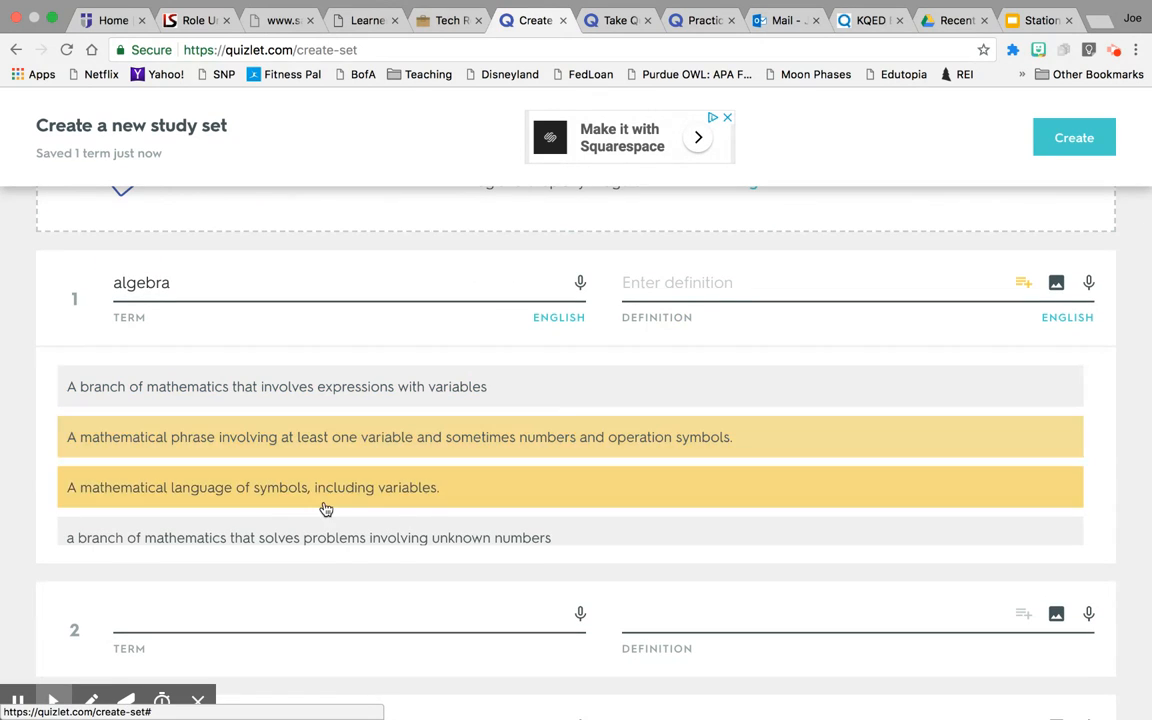
{"action": "scroll", "coordinate": [325, 528], "scroll_direction": "down", "scroll_amount": 1}
{"action": "left_click", "coordinate": [318, 480]}
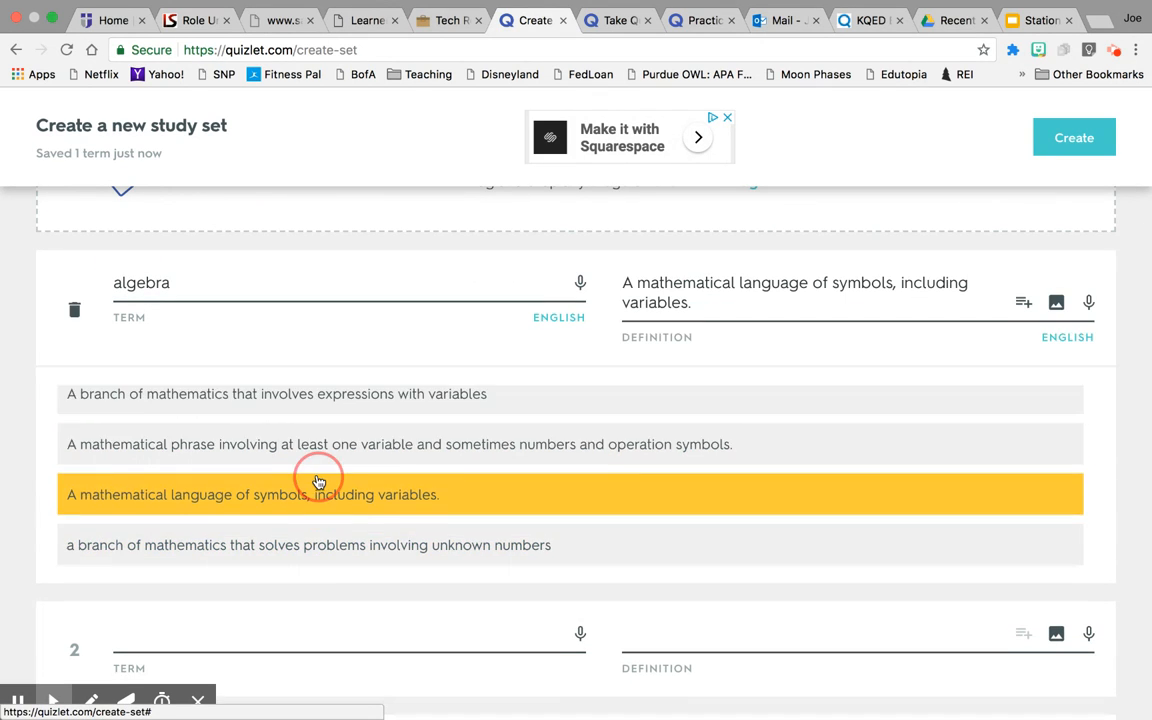
Add term 'graph' defined as writing, then enter 'linear' as the third term.
{"action": "left_click", "coordinate": [507, 425]}
{"action": "type", "text": "graph"}
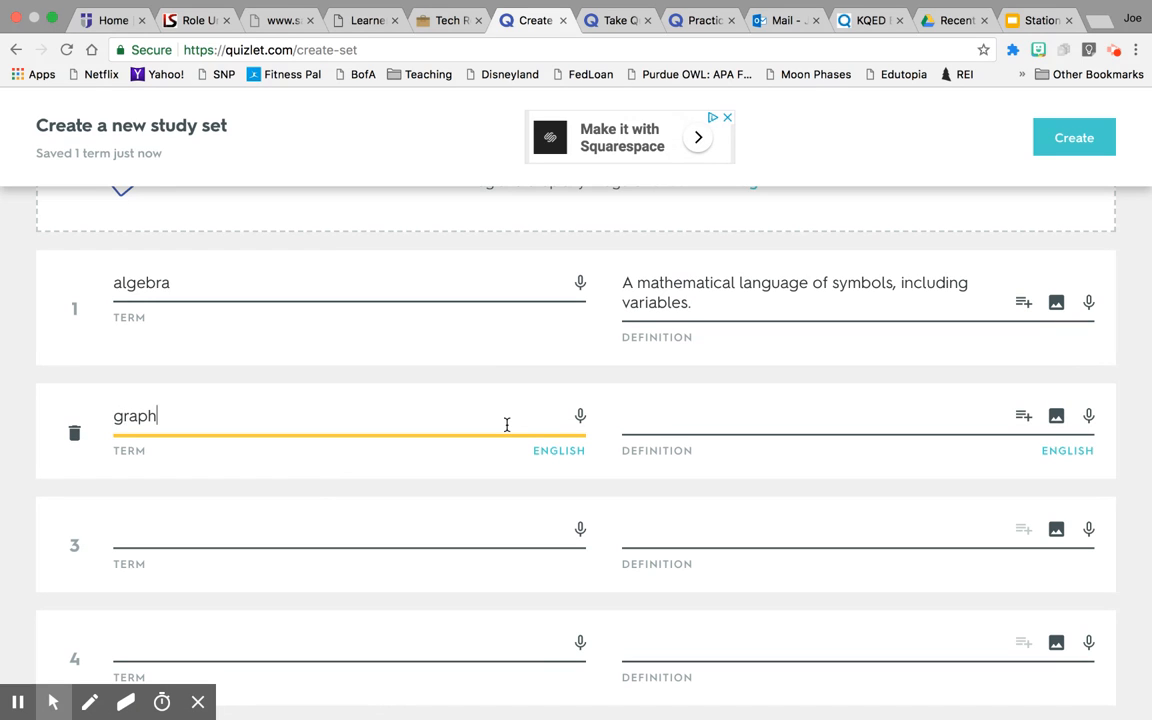
{"action": "left_click", "coordinate": [1022, 417]}
{"action": "scroll", "coordinate": [736, 566], "scroll_direction": "down", "scroll_amount": 3}
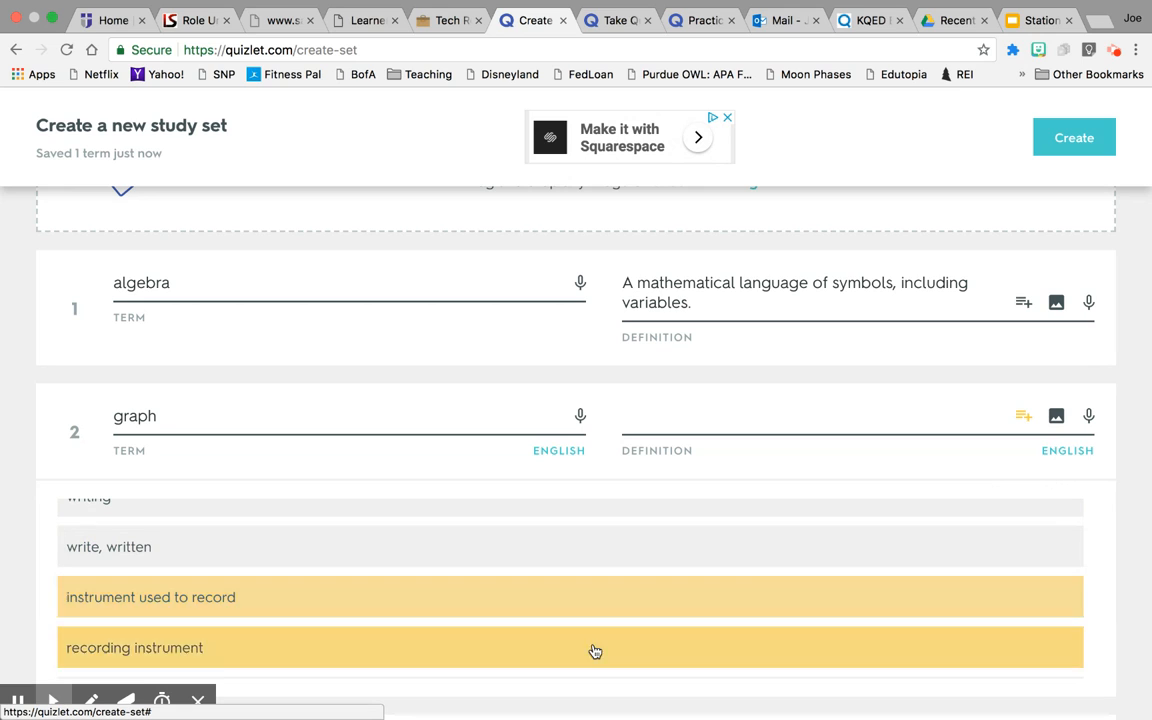
{"action": "scroll", "coordinate": [576, 607], "scroll_direction": "up", "scroll_amount": 2}
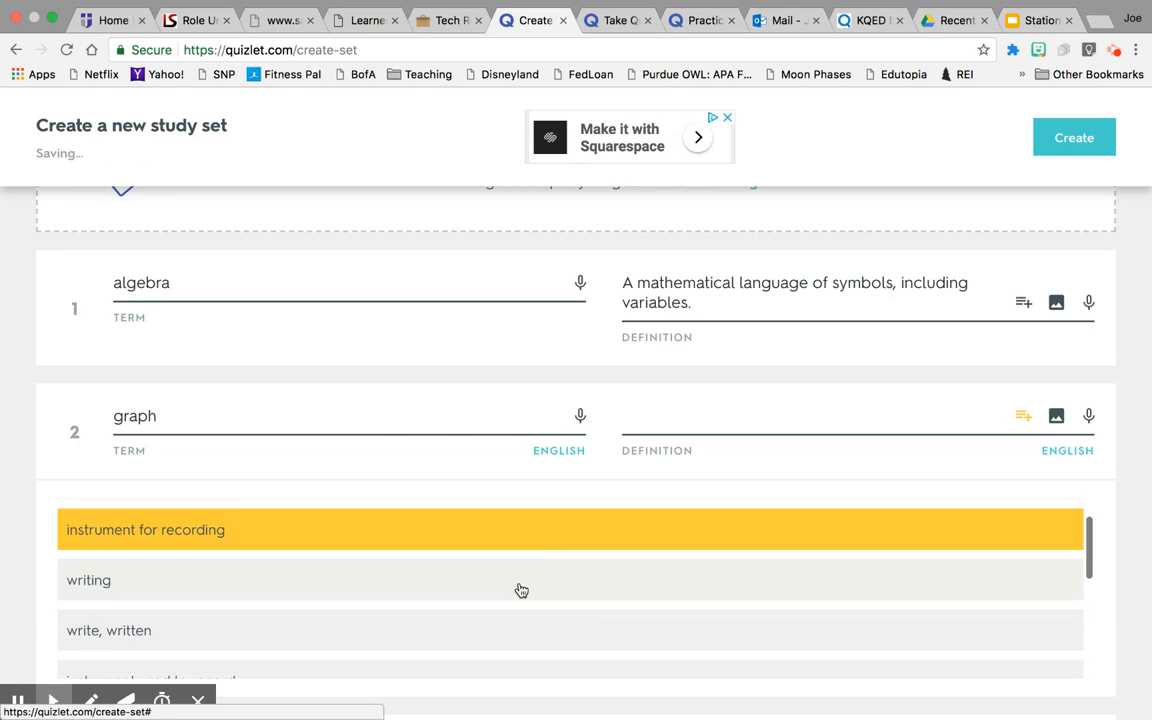
{"action": "left_click", "coordinate": [520, 594]}
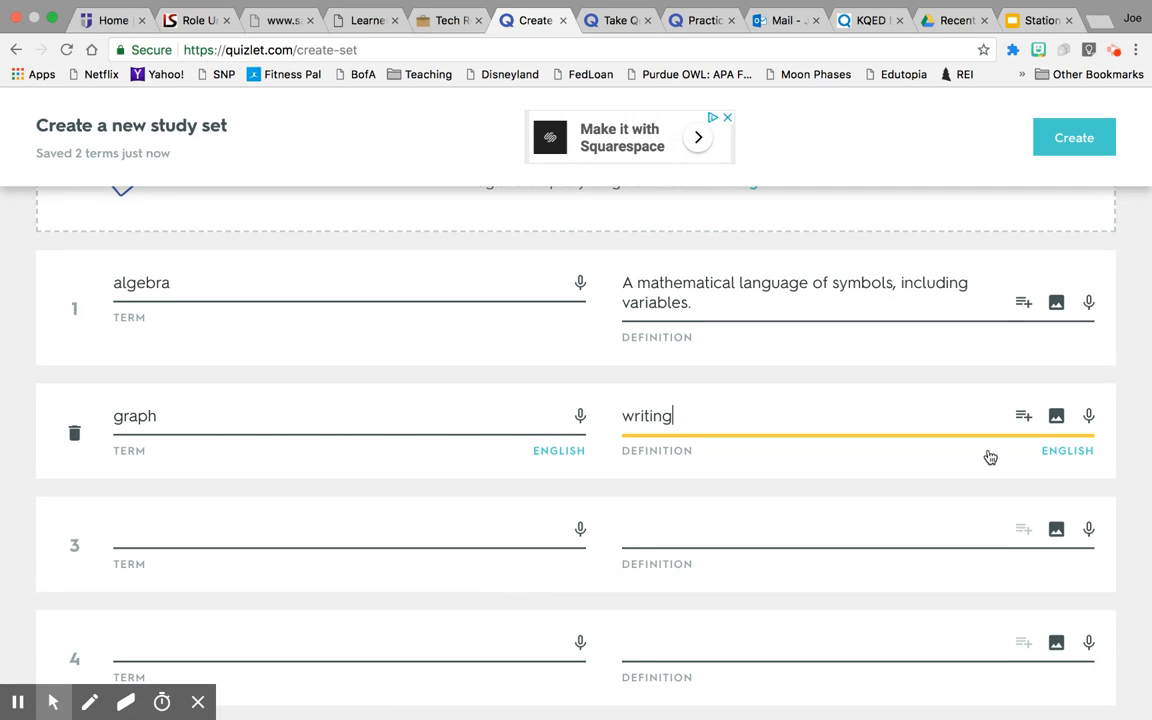
{"action": "left_click", "coordinate": [197, 531]}
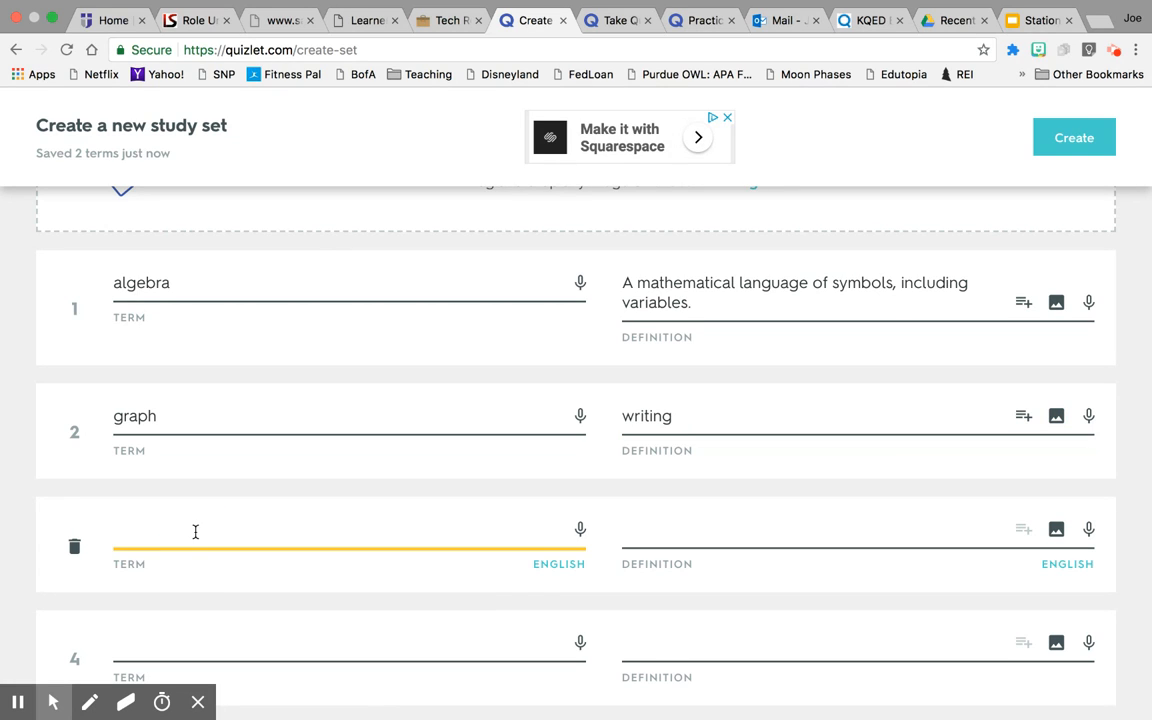
{"action": "type", "text": "linear"}
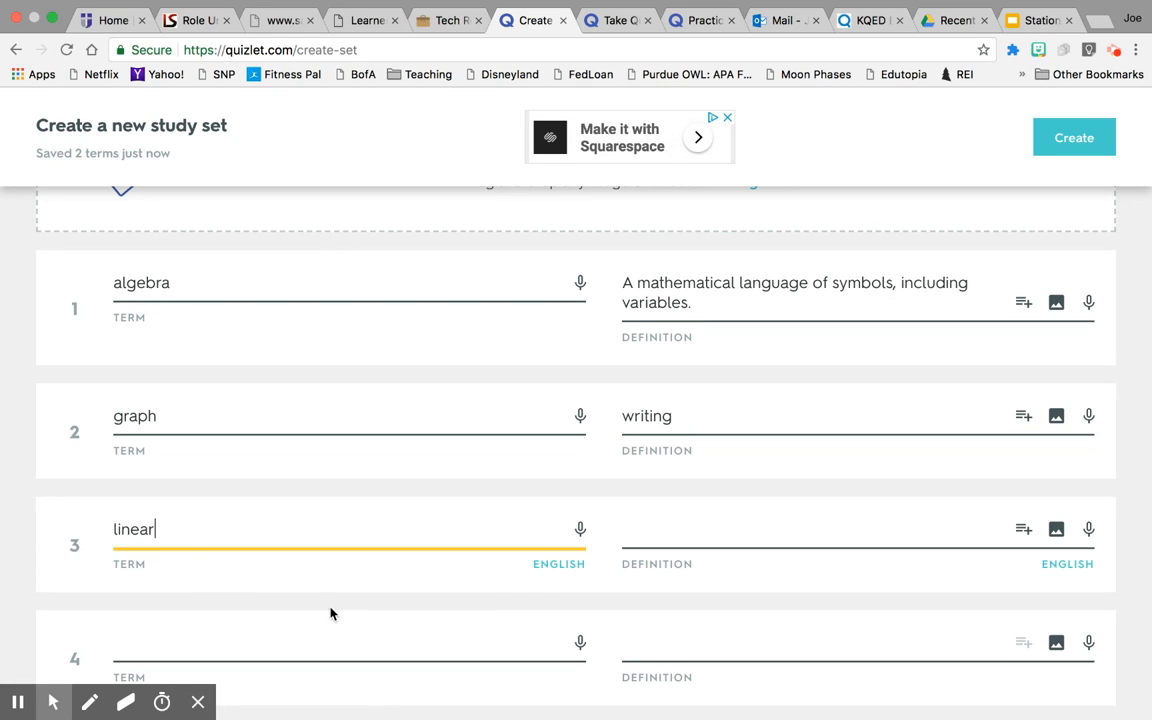
Use the coordinate-graph picture as the definition of linear.
{"action": "left_click", "coordinate": [1056, 531]}
{"action": "scroll", "coordinate": [1056, 540], "scroll_direction": "down", "scroll_amount": 5}
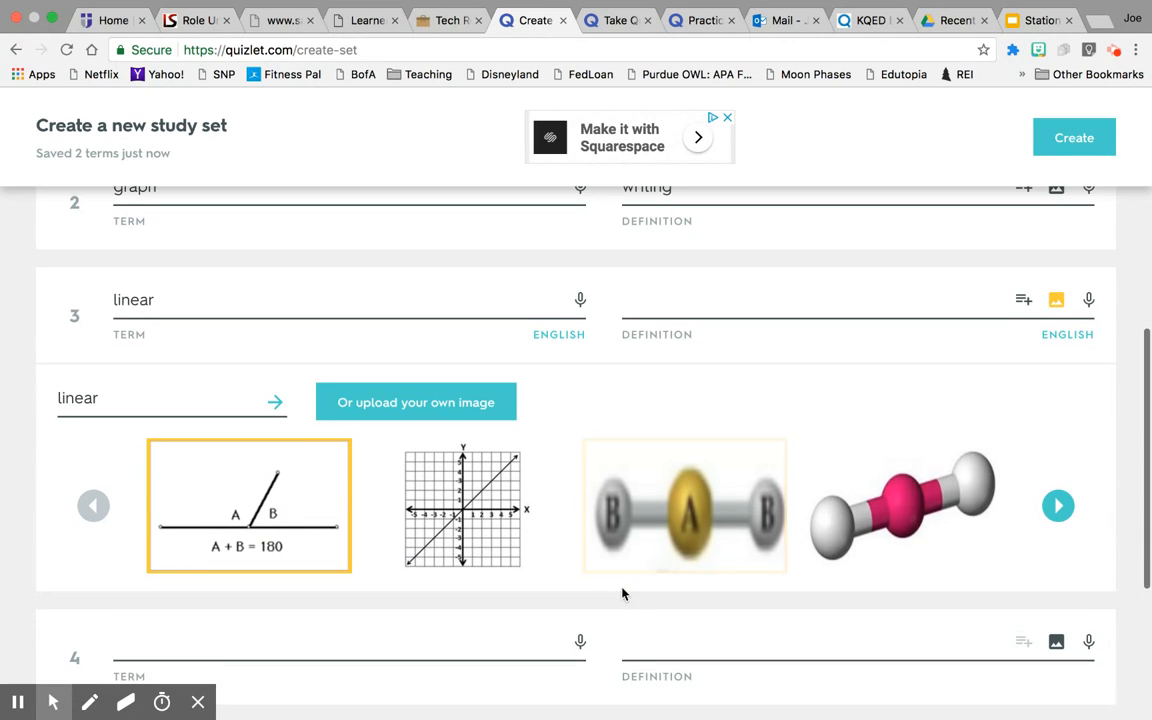
{"action": "left_click", "coordinate": [468, 514]}
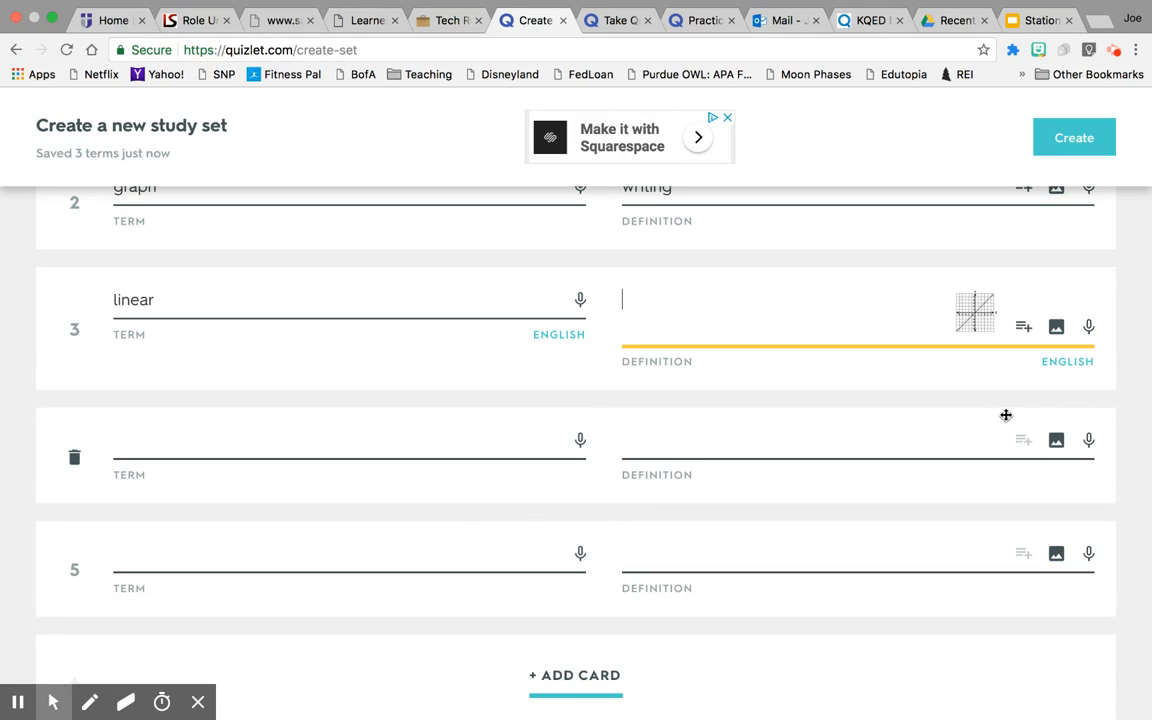
Try audio recording on the fourth term, then scroll down to the Create button.
{"action": "left_click", "coordinate": [581, 444]}
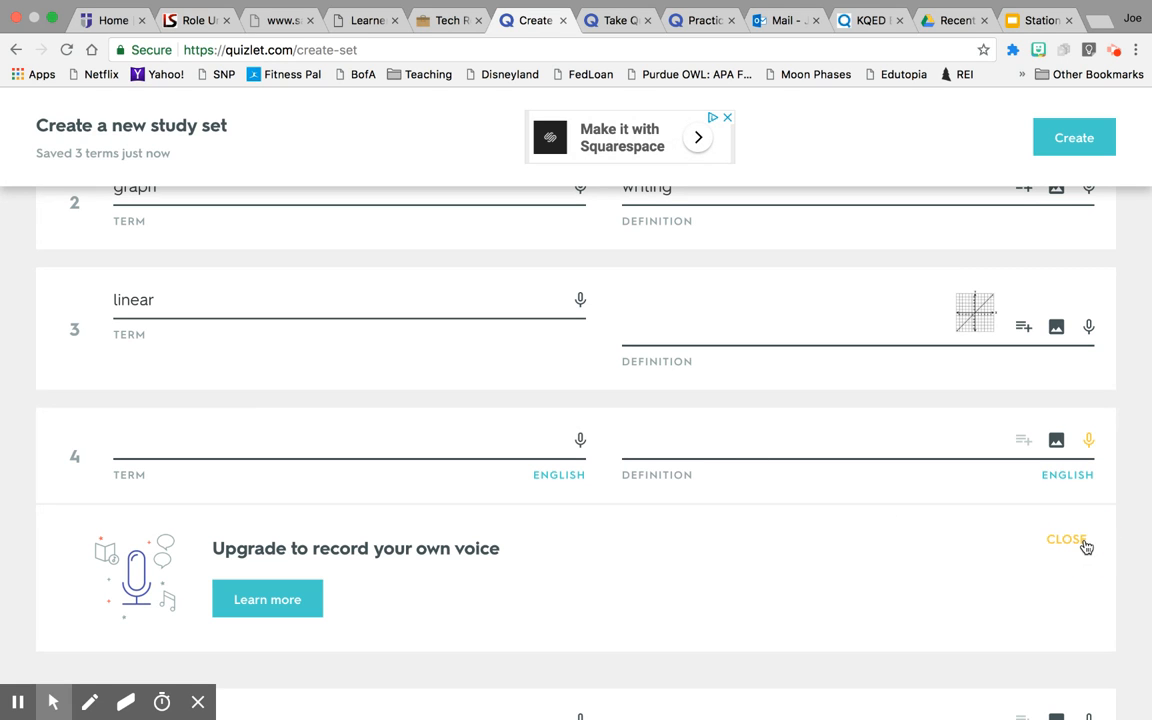
{"action": "scroll", "coordinate": [409, 433], "scroll_direction": "down", "scroll_amount": 1}
{"action": "scroll", "coordinate": [409, 433], "scroll_direction": "up", "scroll_amount": 5}
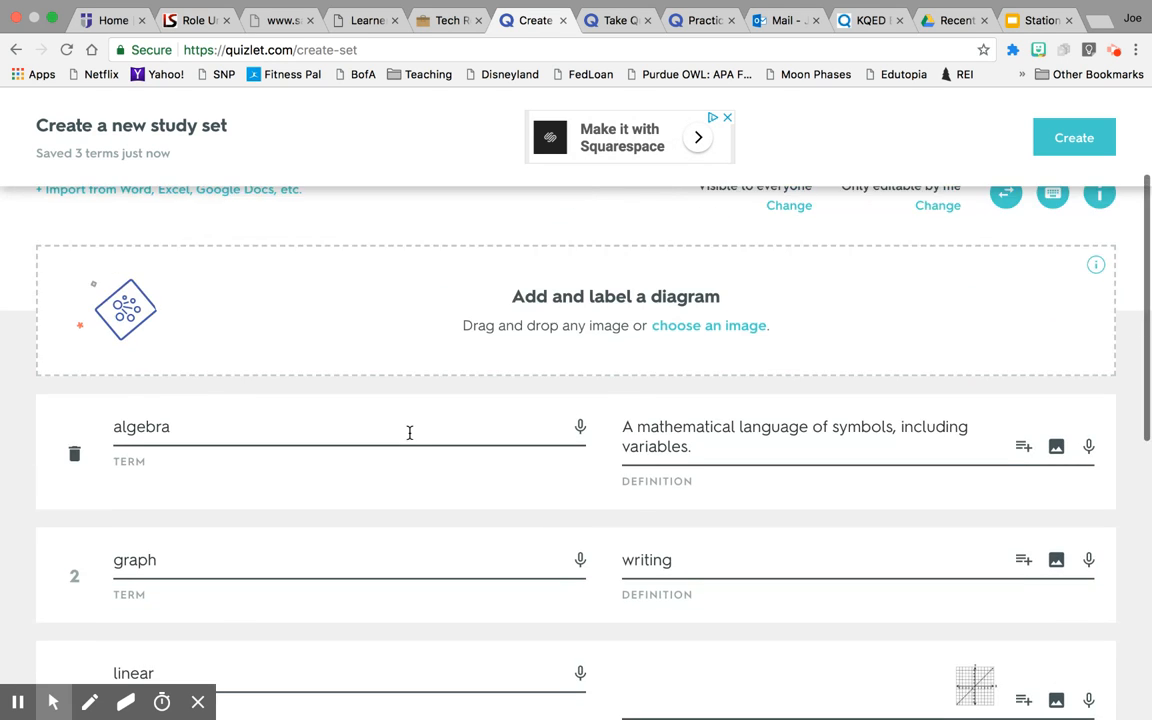
{"action": "scroll", "coordinate": [409, 433], "scroll_direction": "down", "scroll_amount": 10}
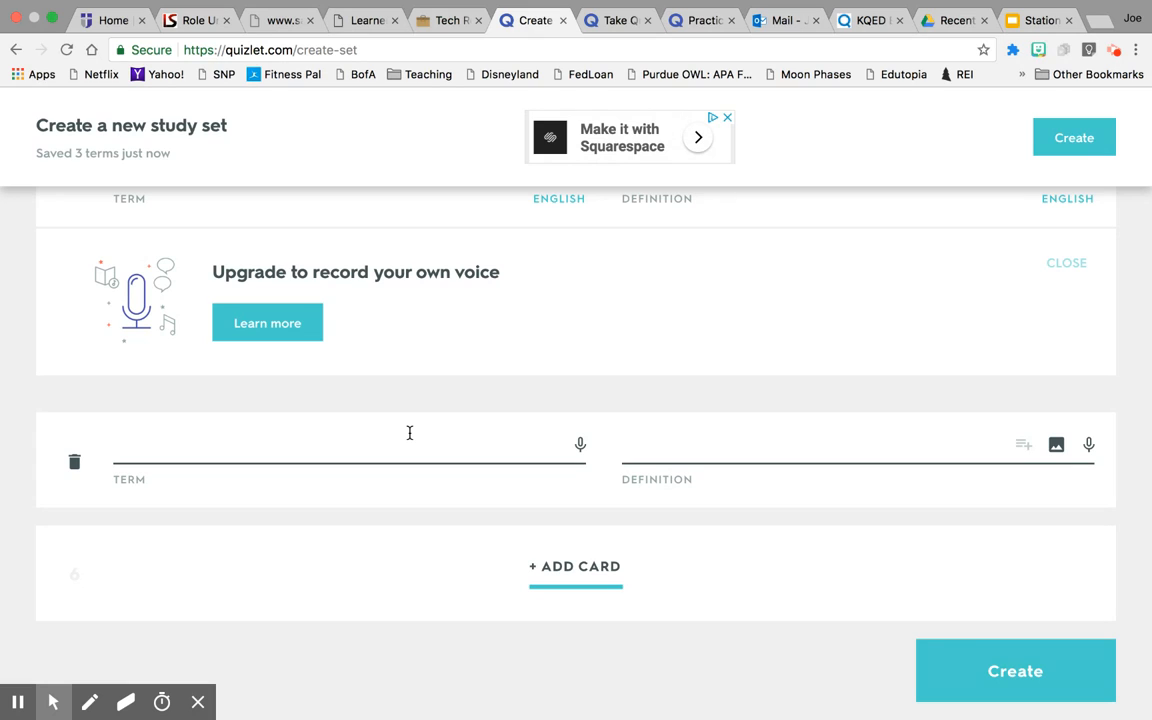
Save Demo Set with its three terms: algebra, graph and linear.
{"action": "left_click", "coordinate": [971, 681]}
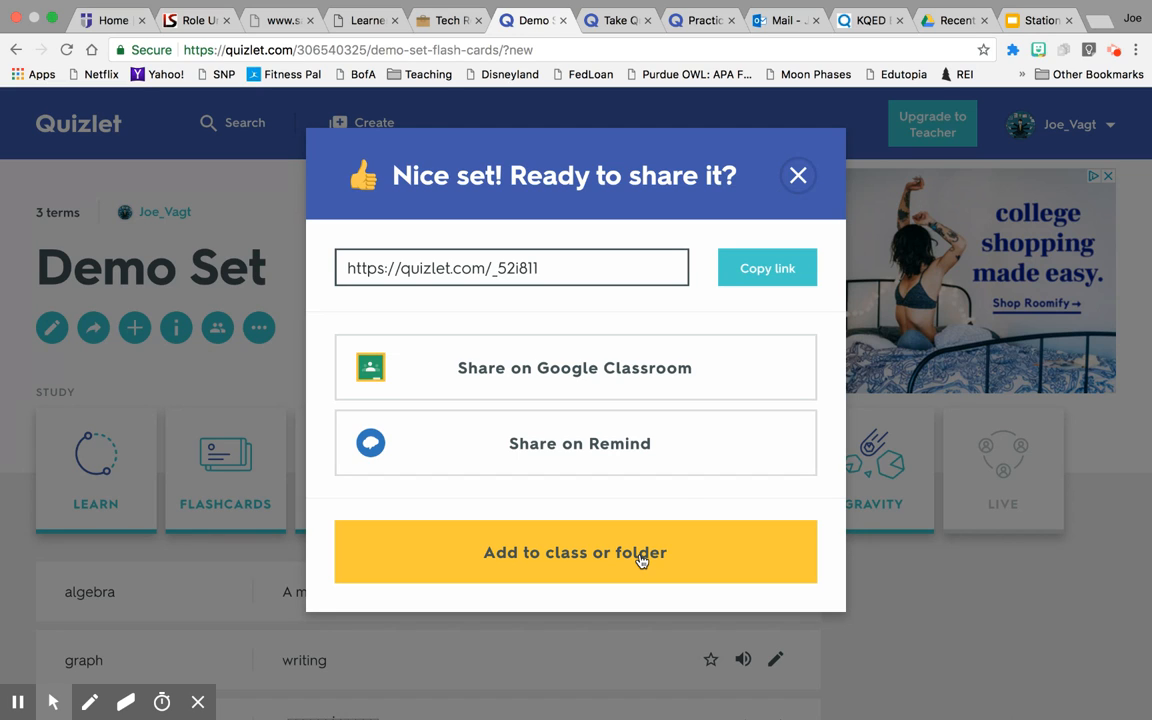
Close the share prompt and start studying Demo Set in Learn mode.
{"action": "left_click", "coordinate": [799, 176]}
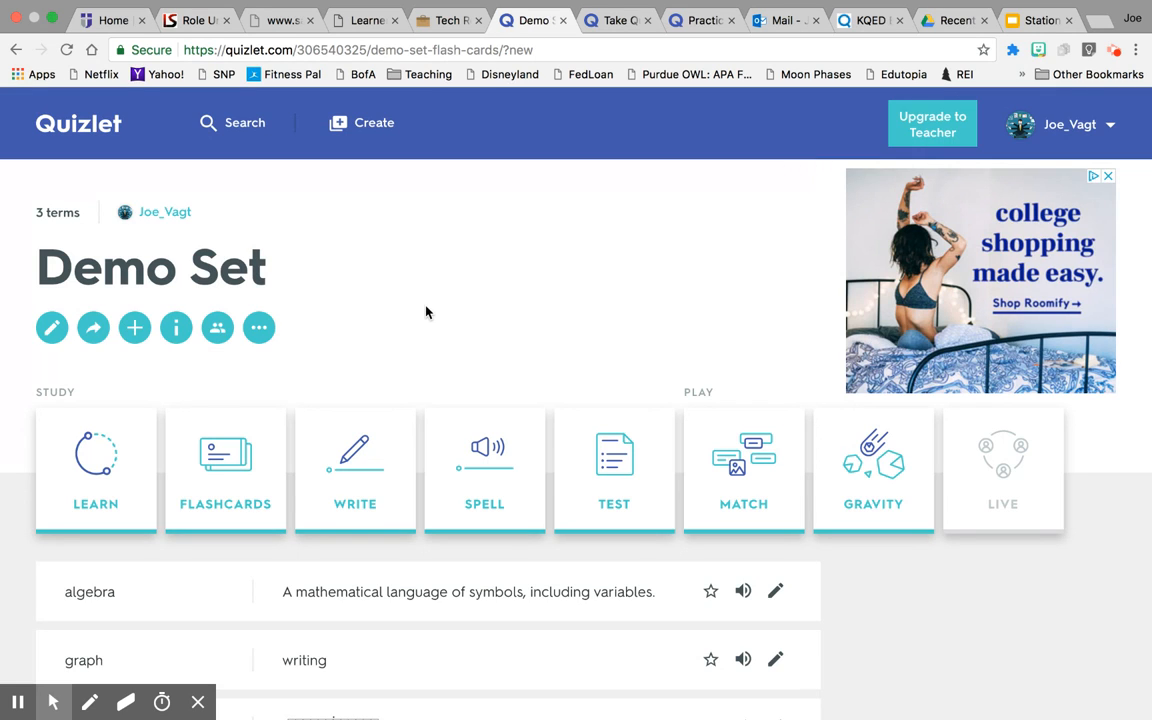
{"action": "scroll", "coordinate": [425, 312], "scroll_direction": "down", "scroll_amount": 3}
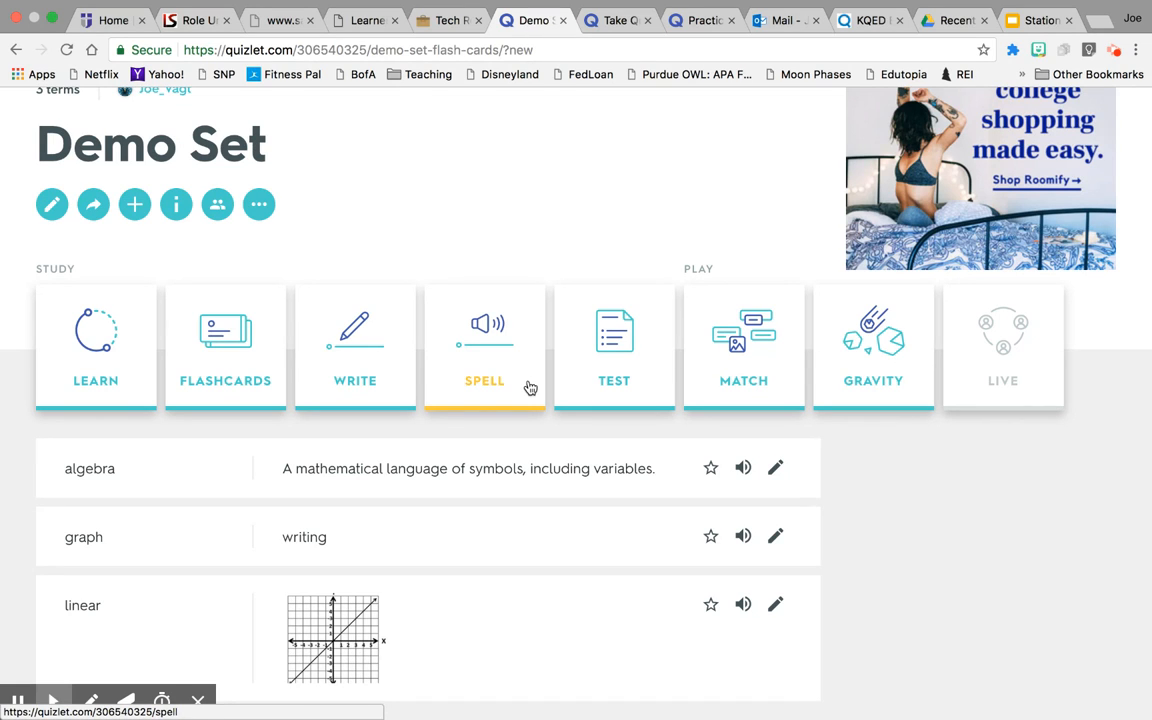
{"action": "left_click", "coordinate": [104, 343]}
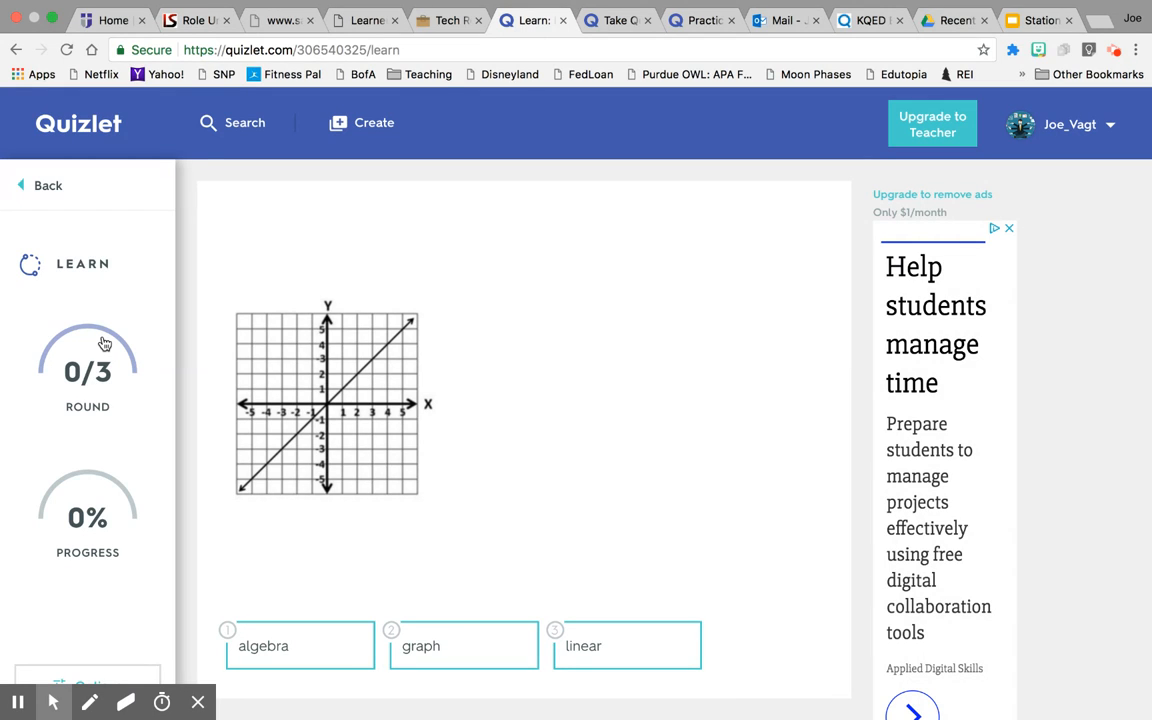
{"action": "left_click", "coordinate": [30, 189]}
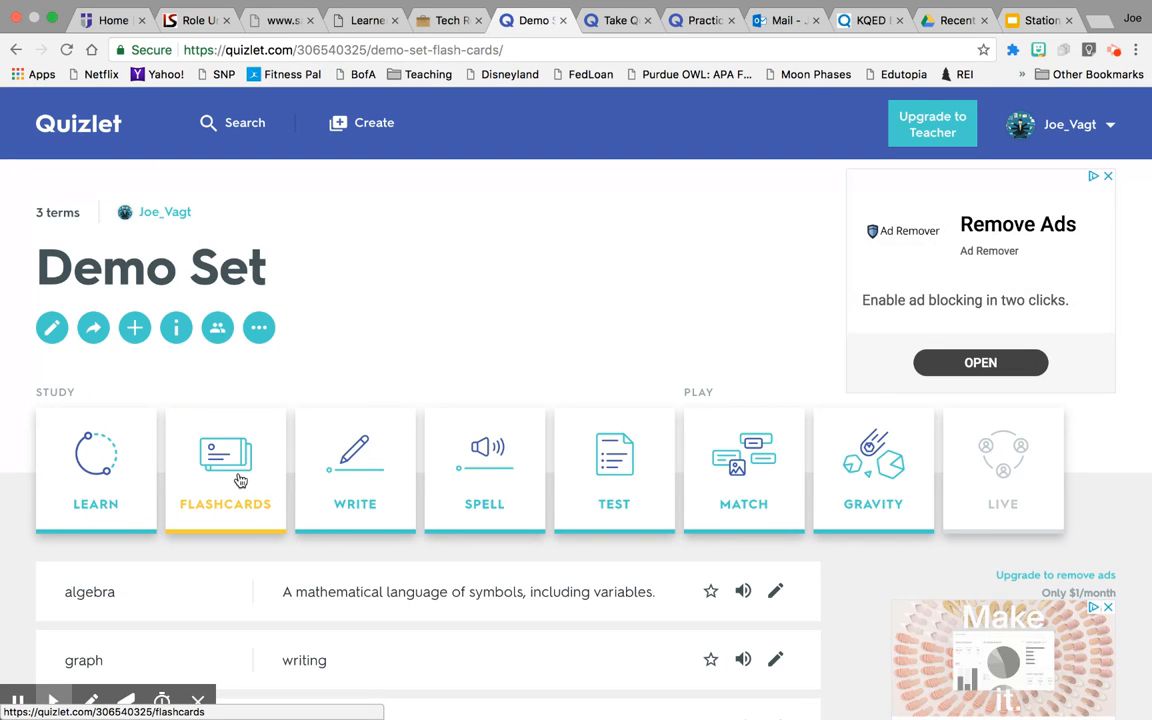
{"action": "left_click", "coordinate": [245, 482]}
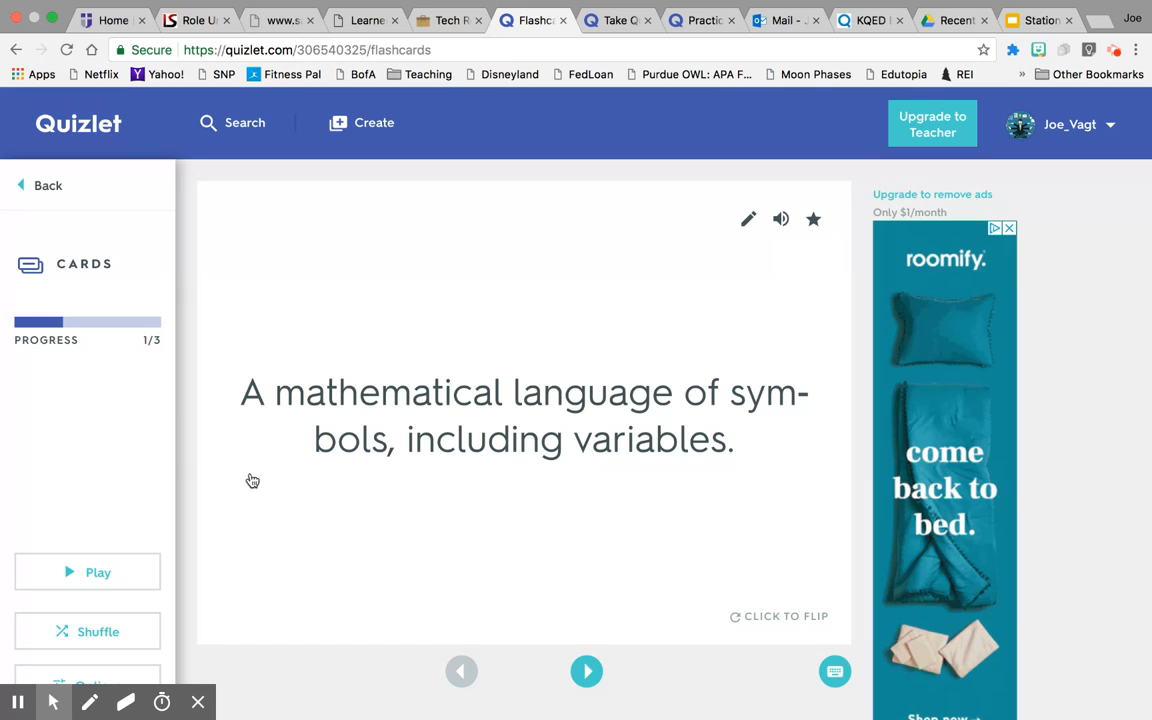
{"action": "left_click", "coordinate": [764, 617]}
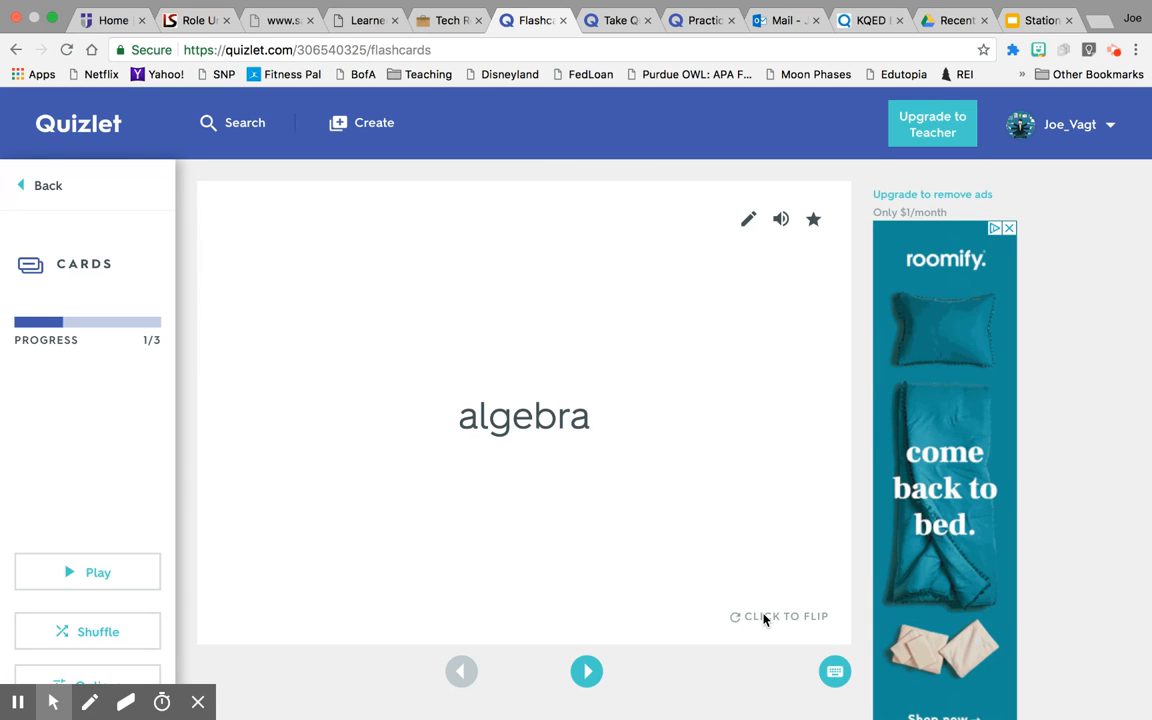
{"action": "left_click", "coordinate": [586, 671]}
{"action": "left_click", "coordinate": [586, 671]}
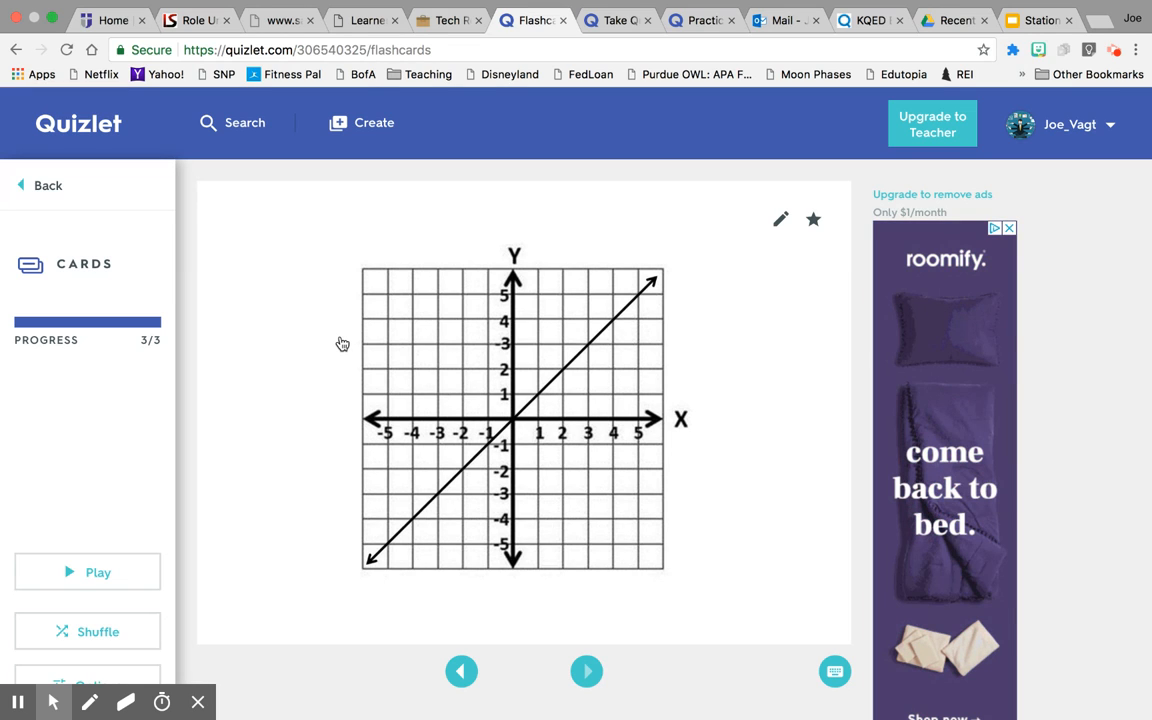
{"action": "left_click", "coordinate": [42, 186]}
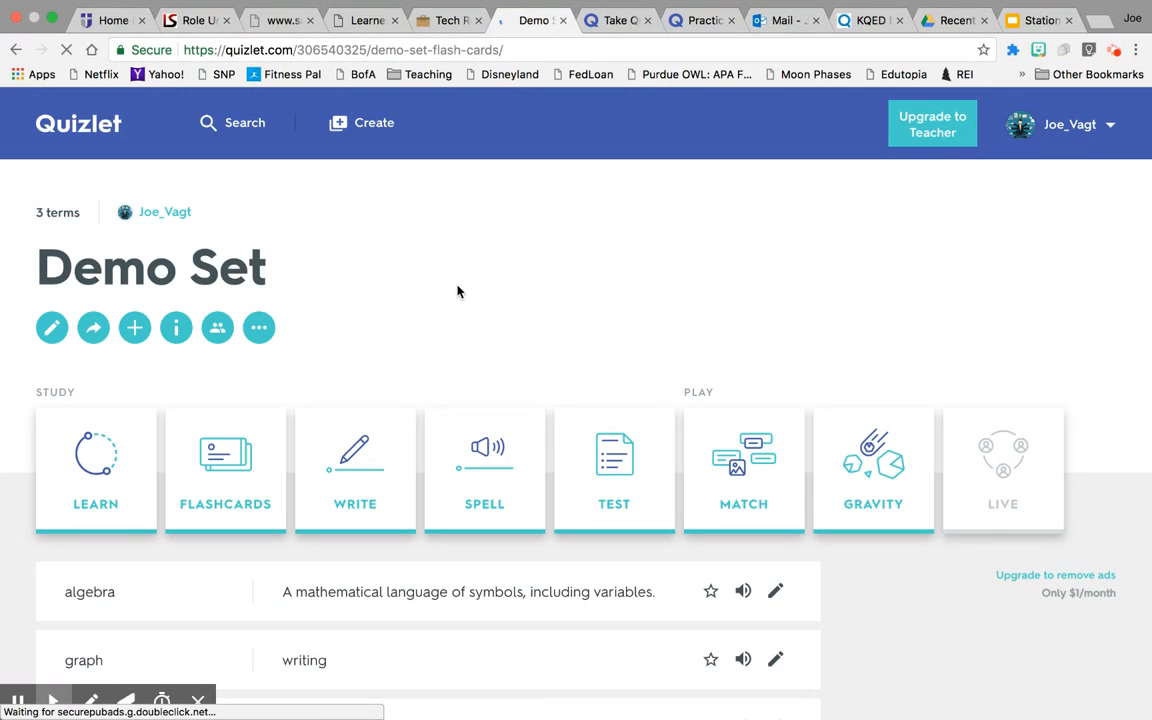
In Write mode, answer 'algebra' correctly, continue, then go back to the set page.
{"action": "left_click", "coordinate": [324, 466]}
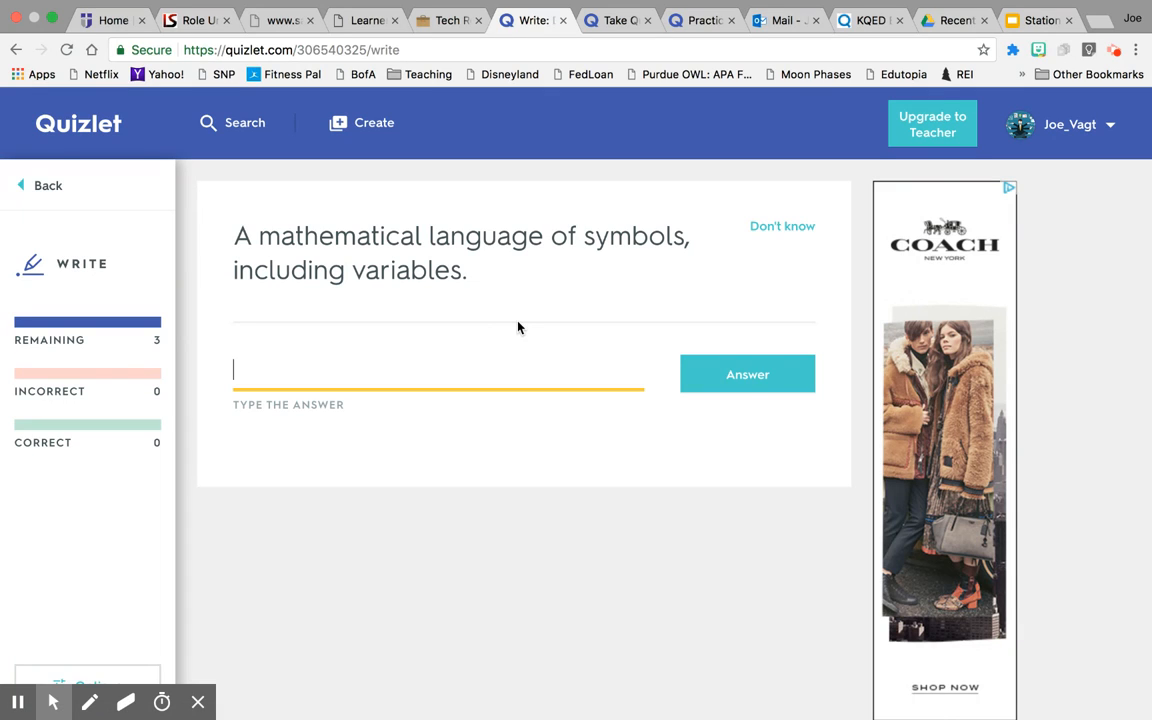
{"action": "type", "text": "alge"}
{"action": "key", "text": "BackSpace"}
{"action": "type", "text": "ebra"}
{"action": "left_click", "coordinate": [739, 378]}
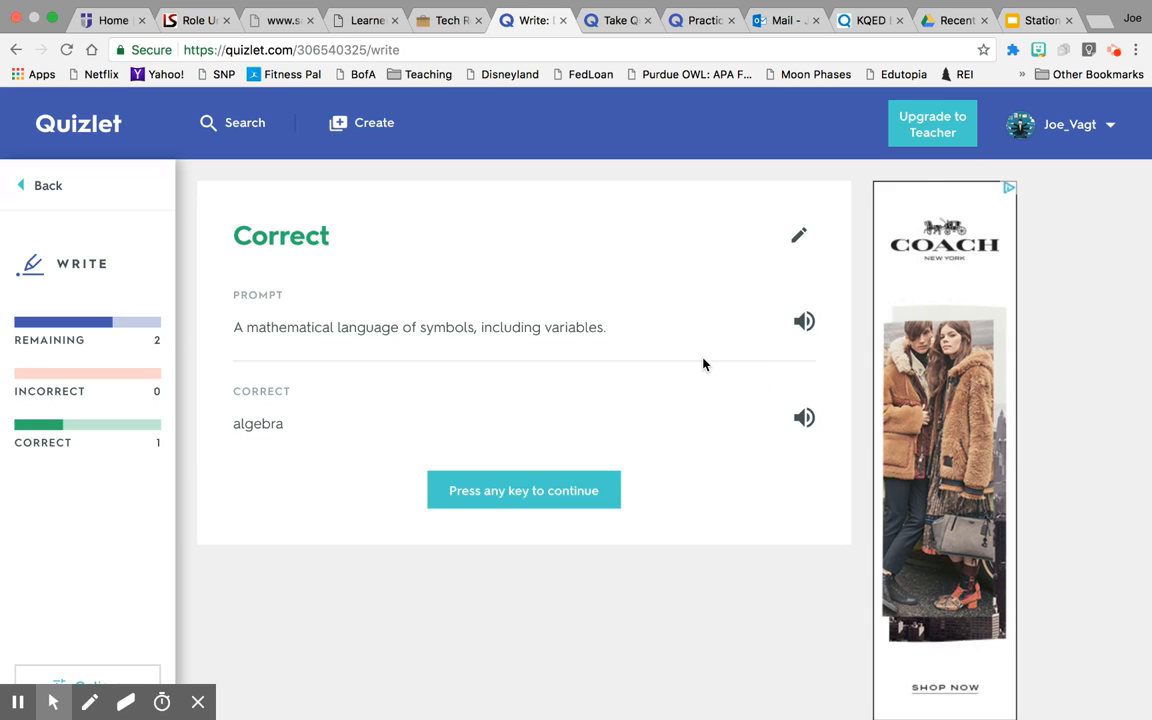
{"action": "left_click", "coordinate": [453, 481]}
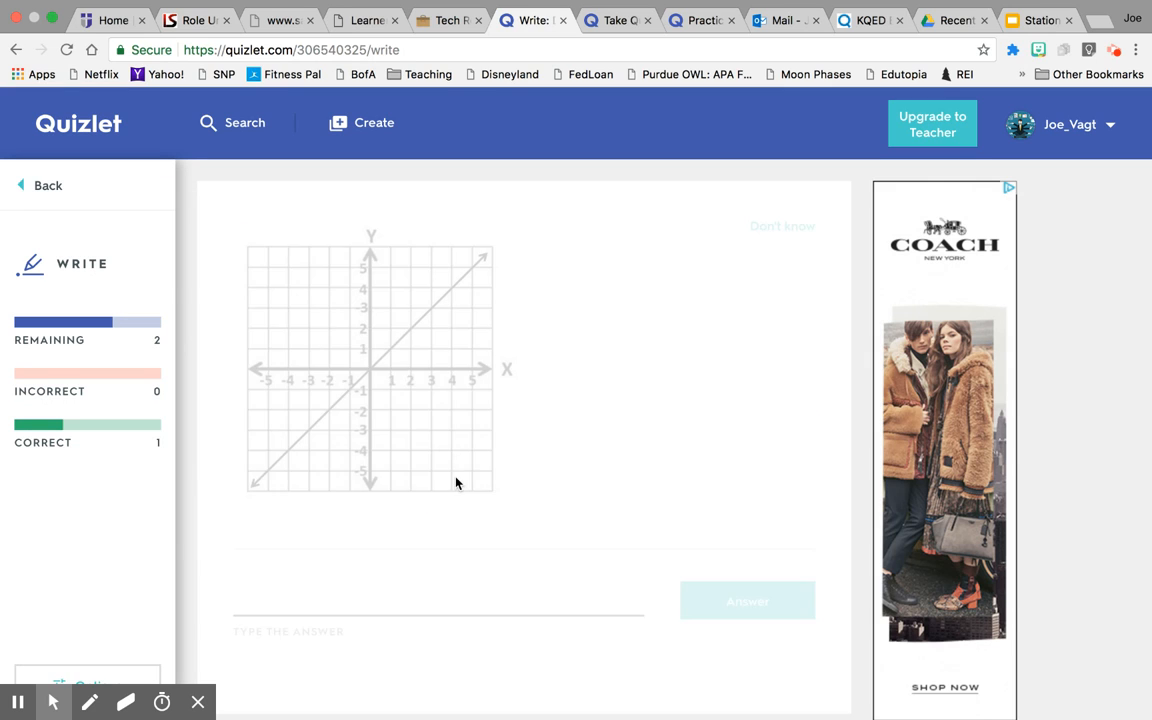
{"action": "left_click", "coordinate": [38, 187]}
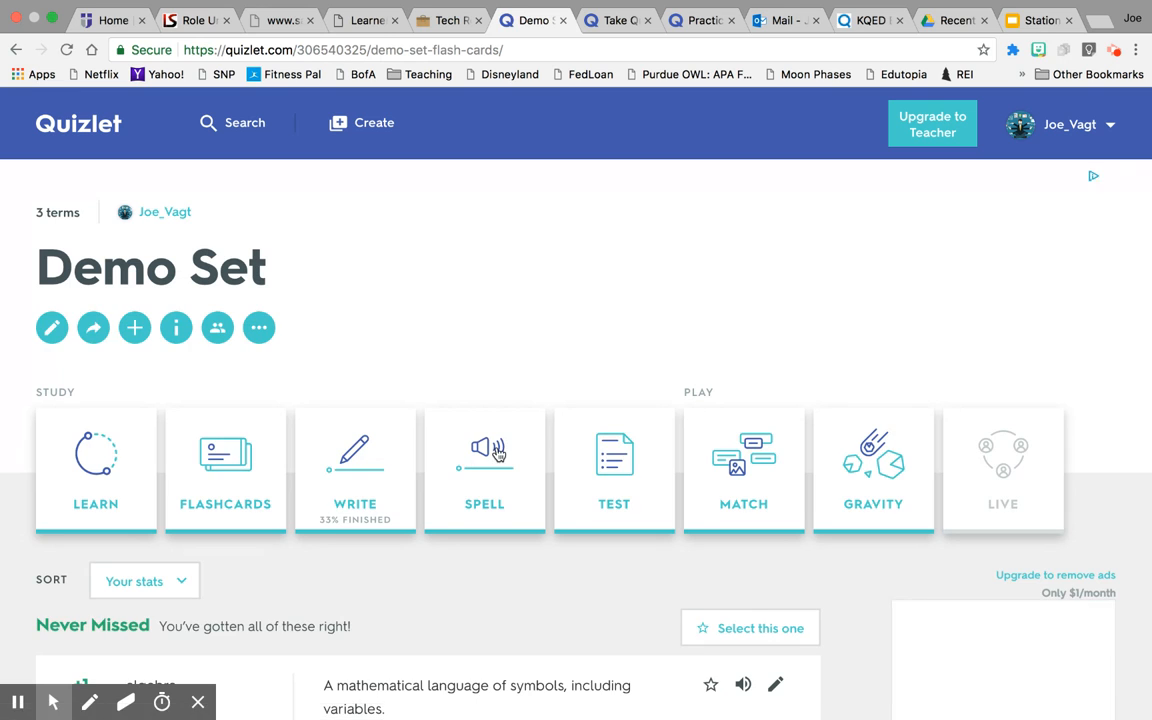
Start Spell mode and spell 'algebra', correcting the mistyped letters.
{"action": "left_click", "coordinate": [497, 455]}
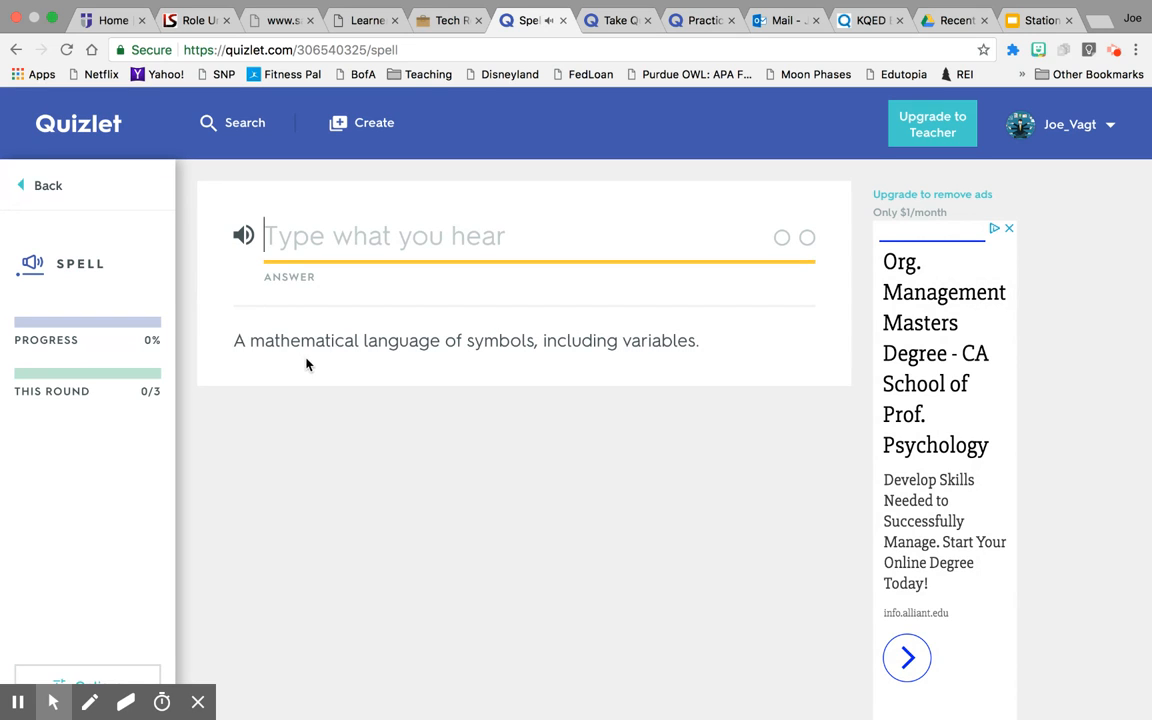
{"action": "type", "text": "algeg"}
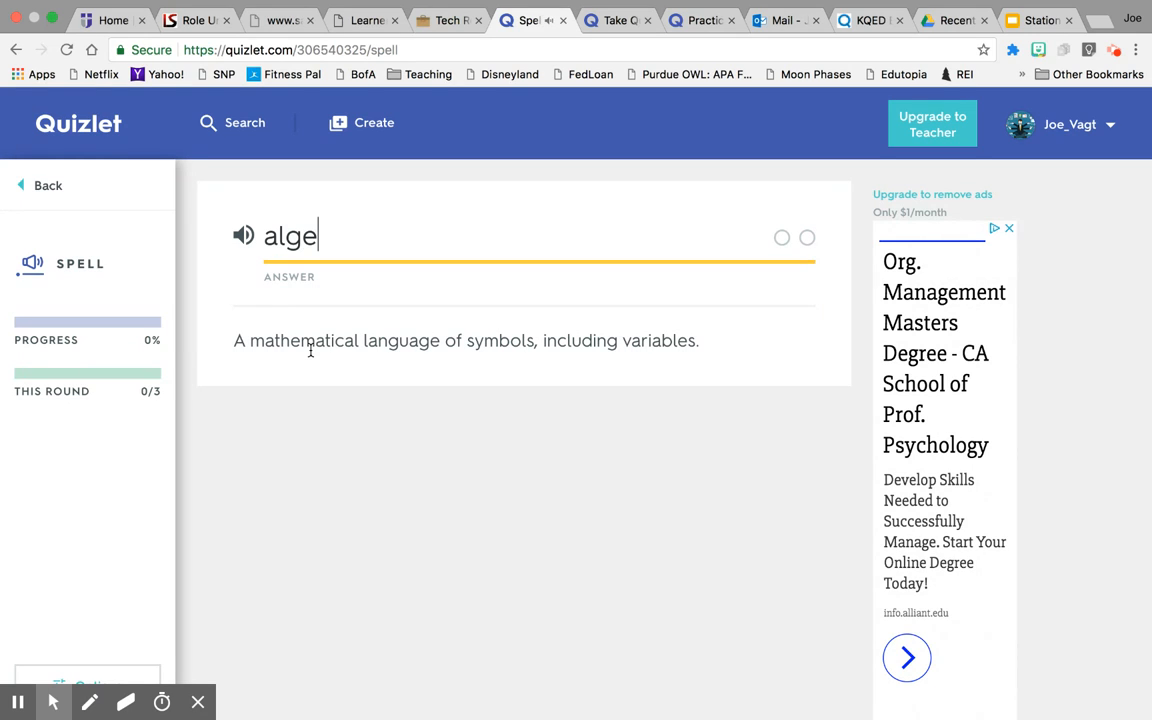
{"action": "key", "text": "BackSpace"}
{"action": "type", "text": "b"}
{"action": "type", "text": "a"}
{"action": "key", "text": "BackSpace"}
{"action": "key", "text": "BackSpace"}
{"action": "type", "text": "ba"}
{"action": "key", "text": "Return"}
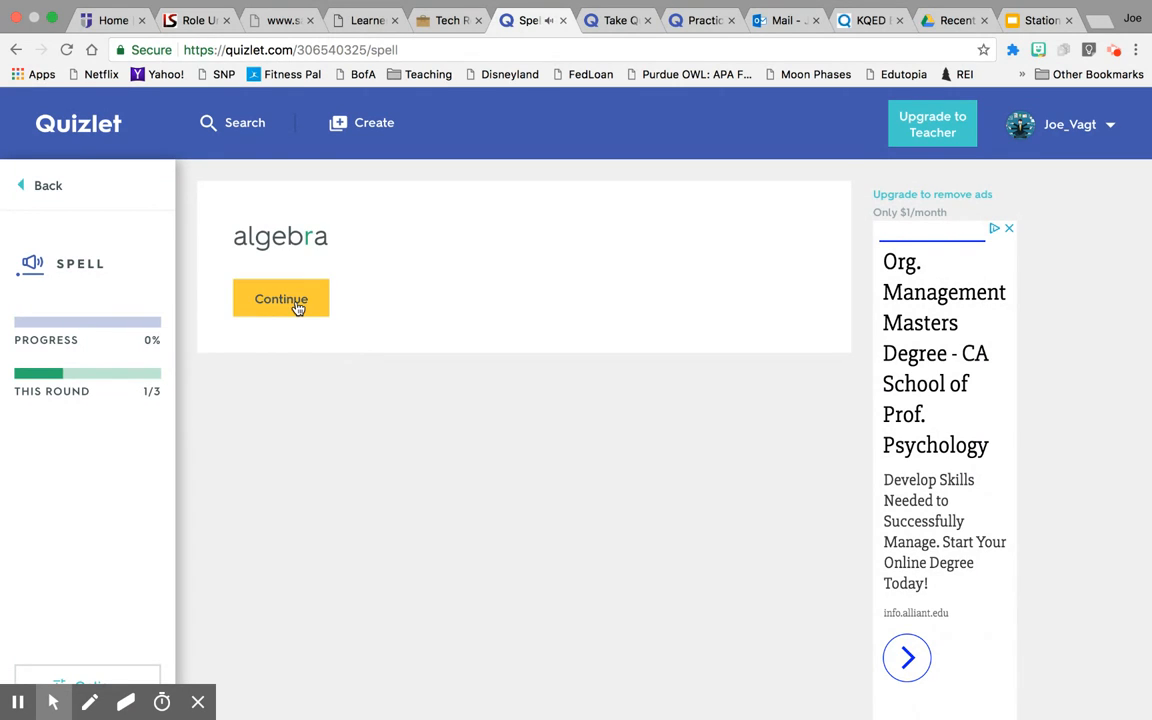
Spell 'linear' on the next card, return to Demo Set, and begin a new study set.
{"action": "left_click", "coordinate": [296, 308]}
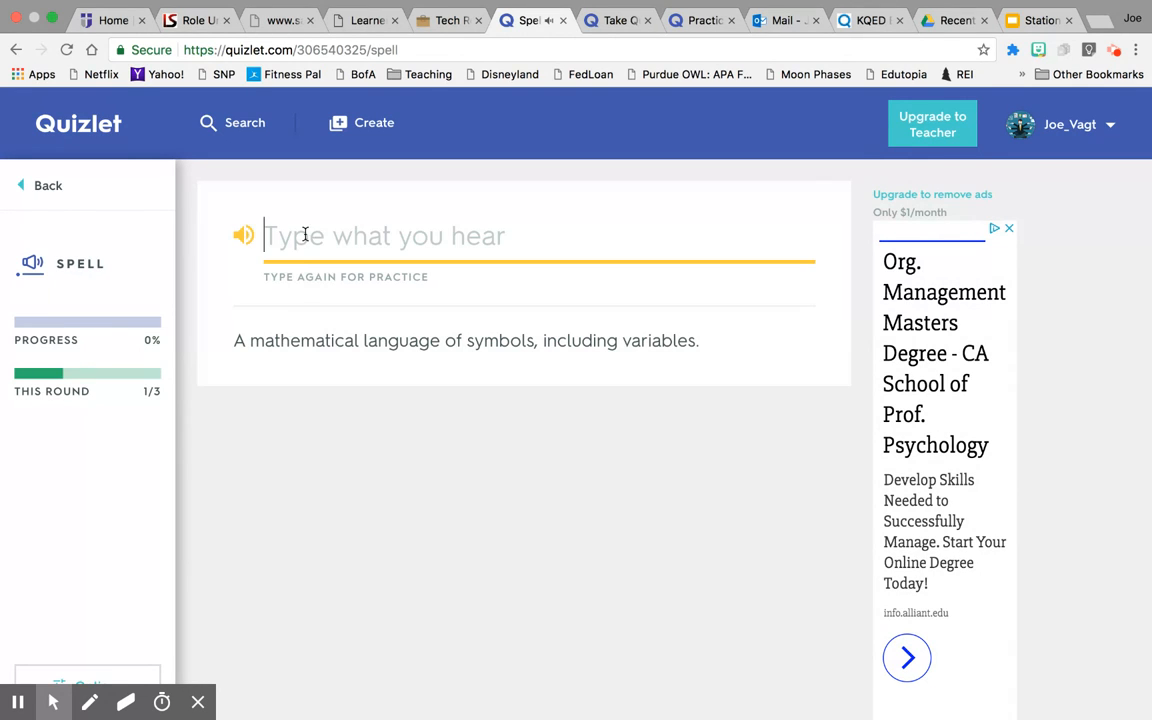
{"action": "type", "text": "alb"}
{"action": "key", "text": "BackSpace"}
{"action": "type", "text": "gebra"}
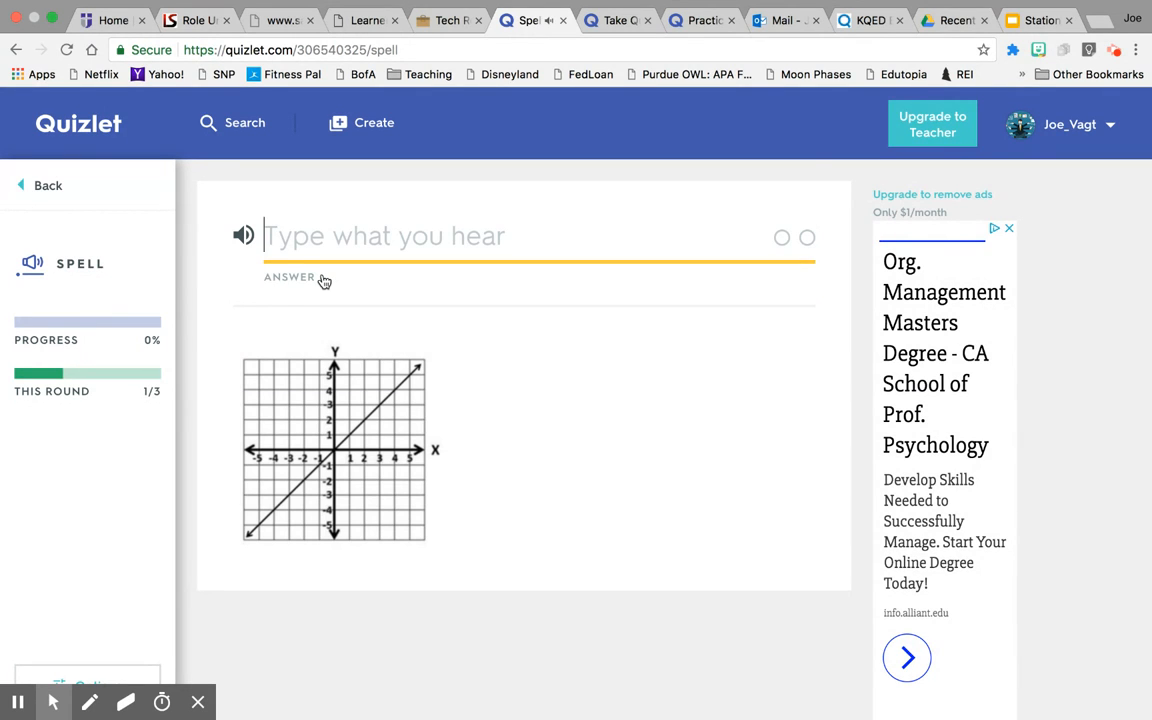
{"action": "type", "text": "linear"}
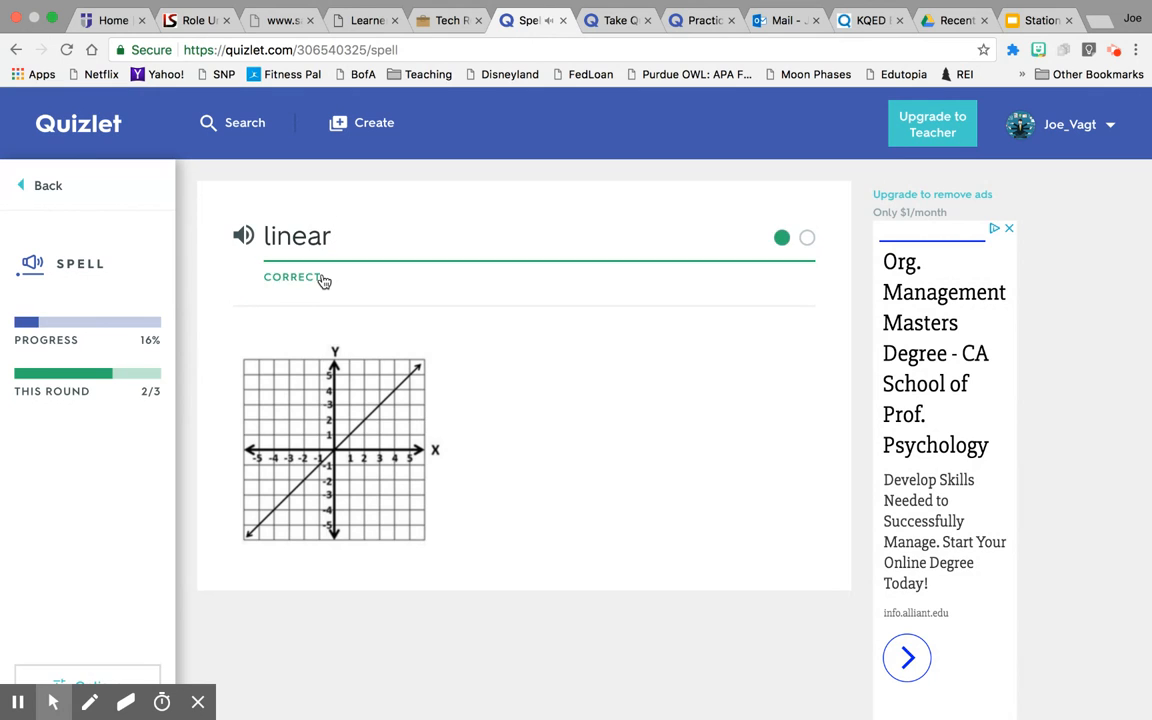
{"action": "left_click", "coordinate": [29, 188]}
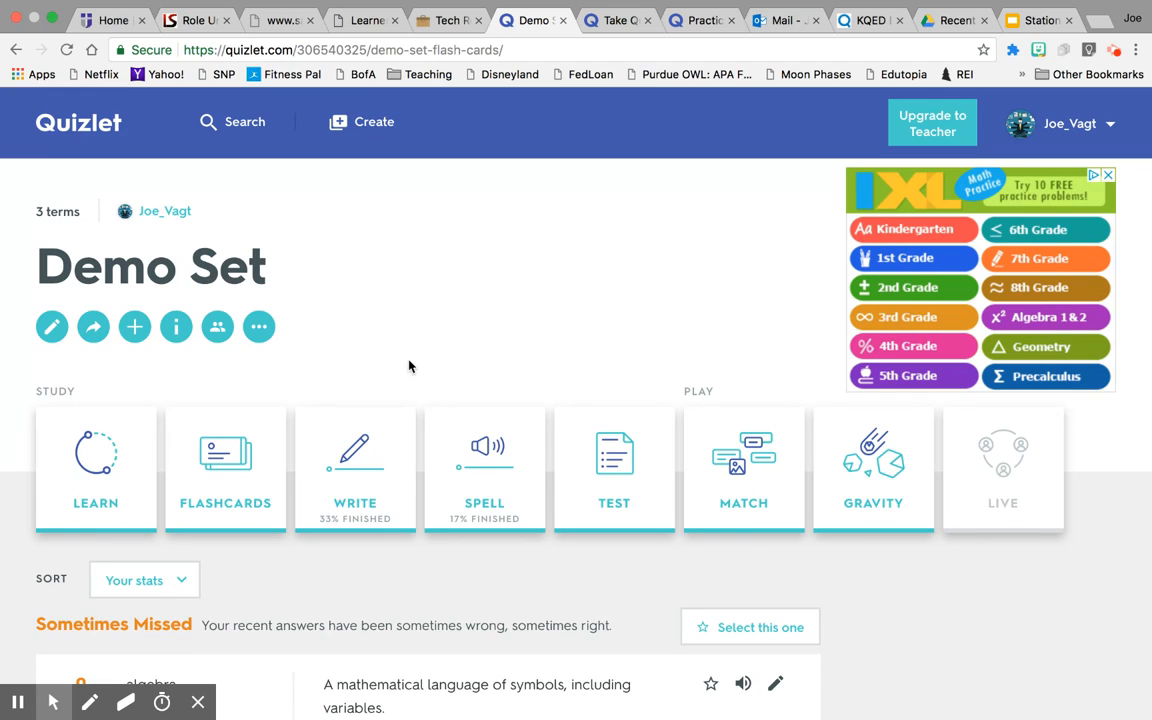
{"action": "left_click", "coordinate": [379, 123]}
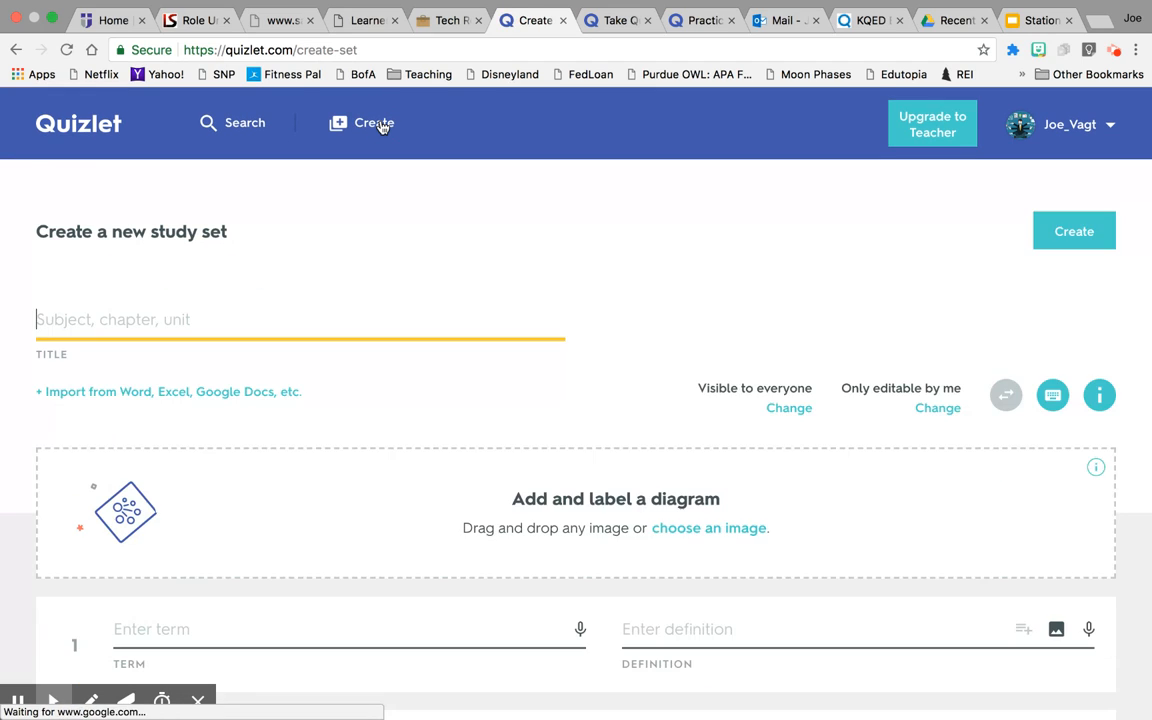
Create the class 'Demo' with the option letting members add sets and members left enabled.
{"action": "left_click", "coordinate": [86, 132]}
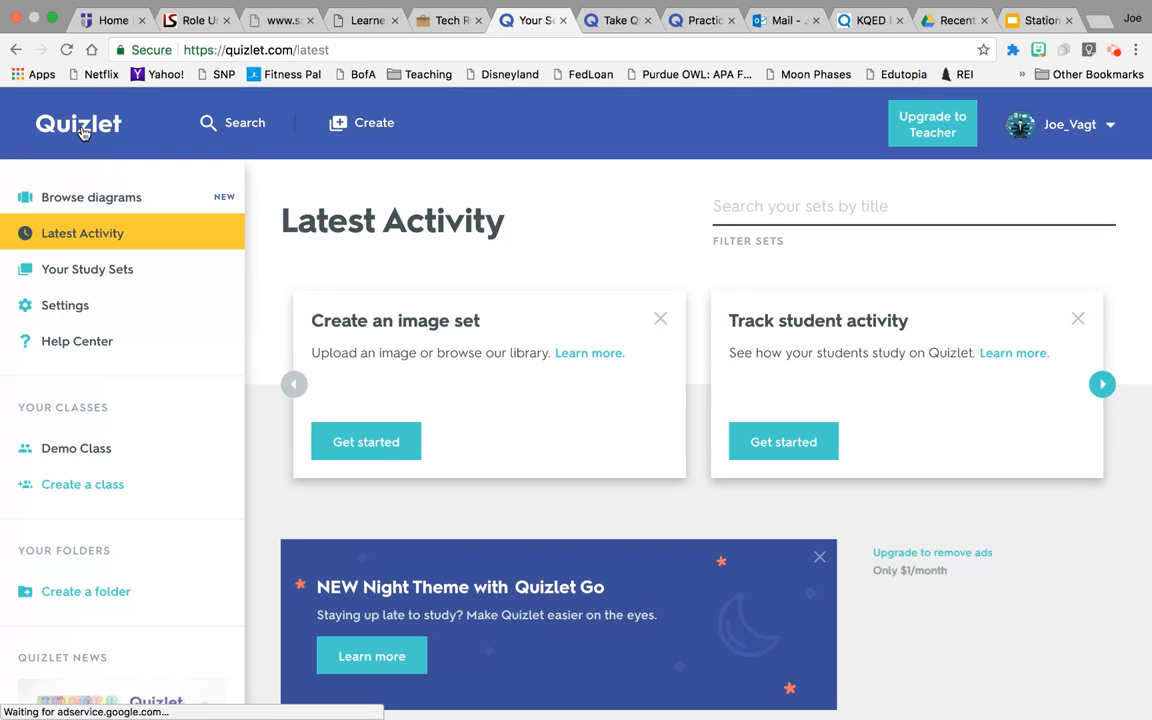
{"action": "scroll", "coordinate": [85, 532], "scroll_direction": "down", "scroll_amount": 2}
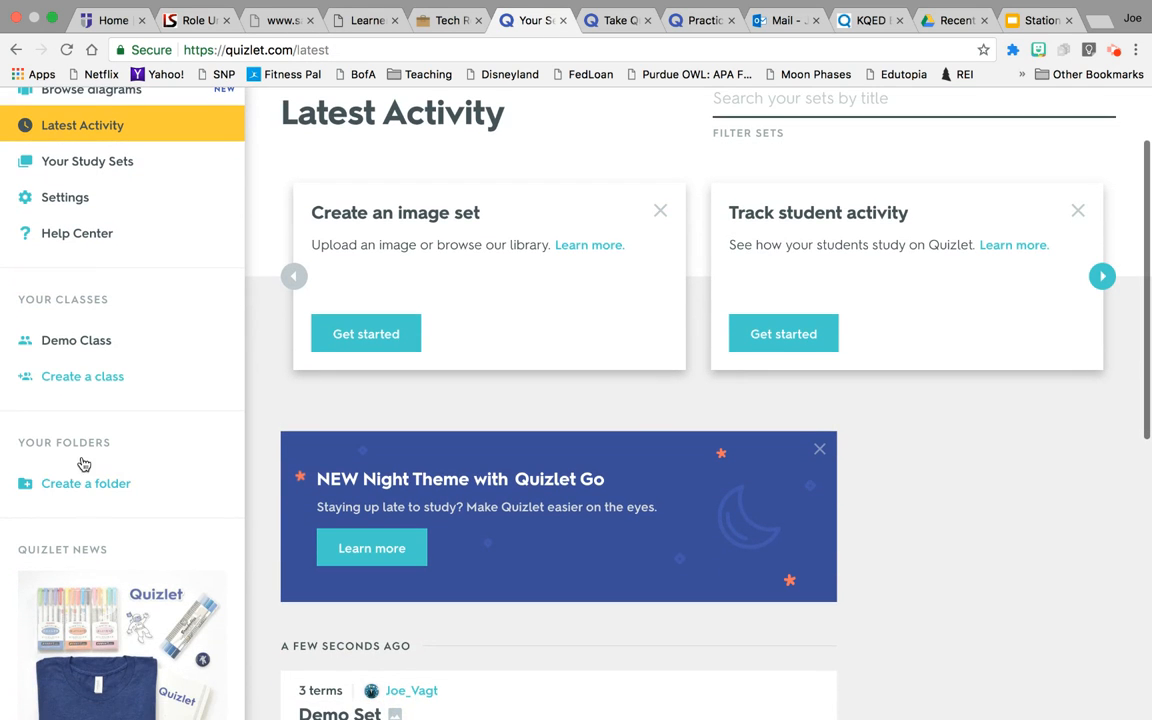
{"action": "left_click", "coordinate": [56, 377]}
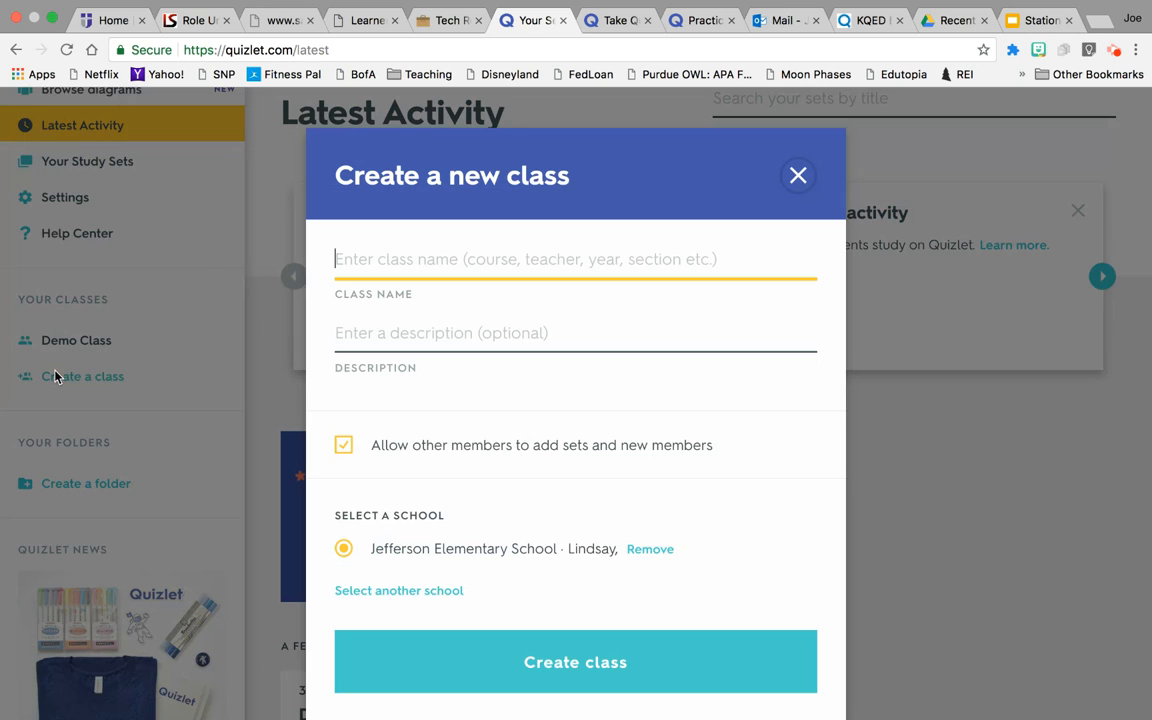
{"action": "type", "text": "Demo"}
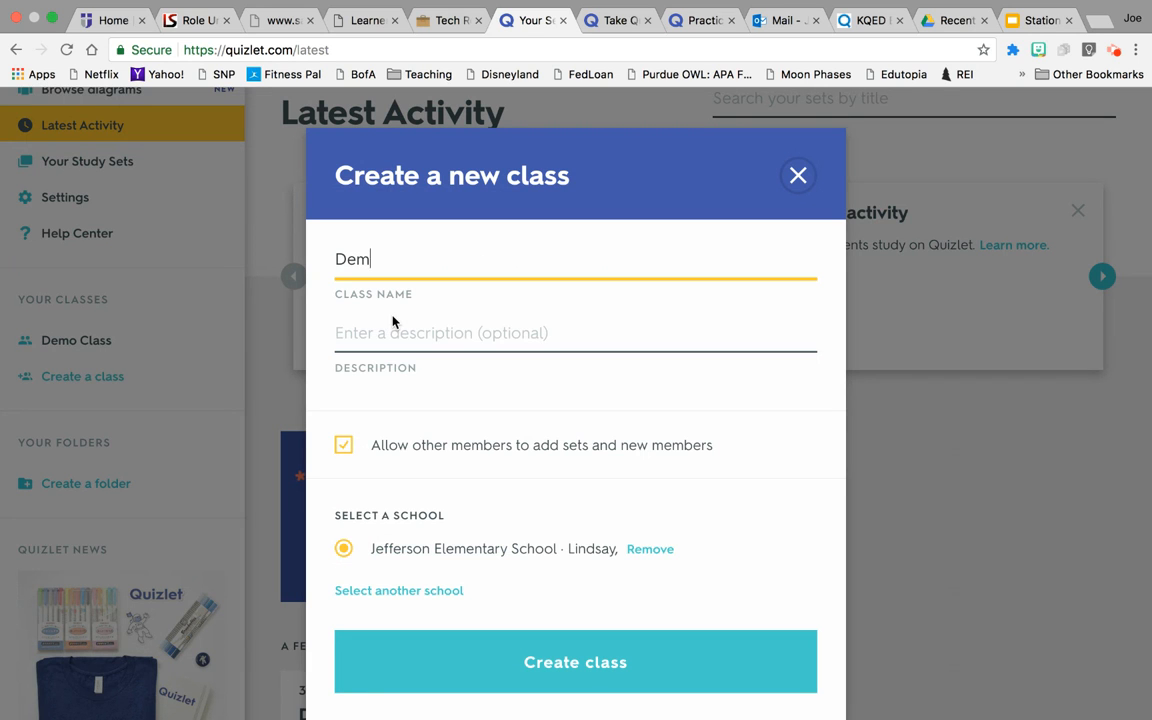
{"action": "left_click", "coordinate": [403, 341]}
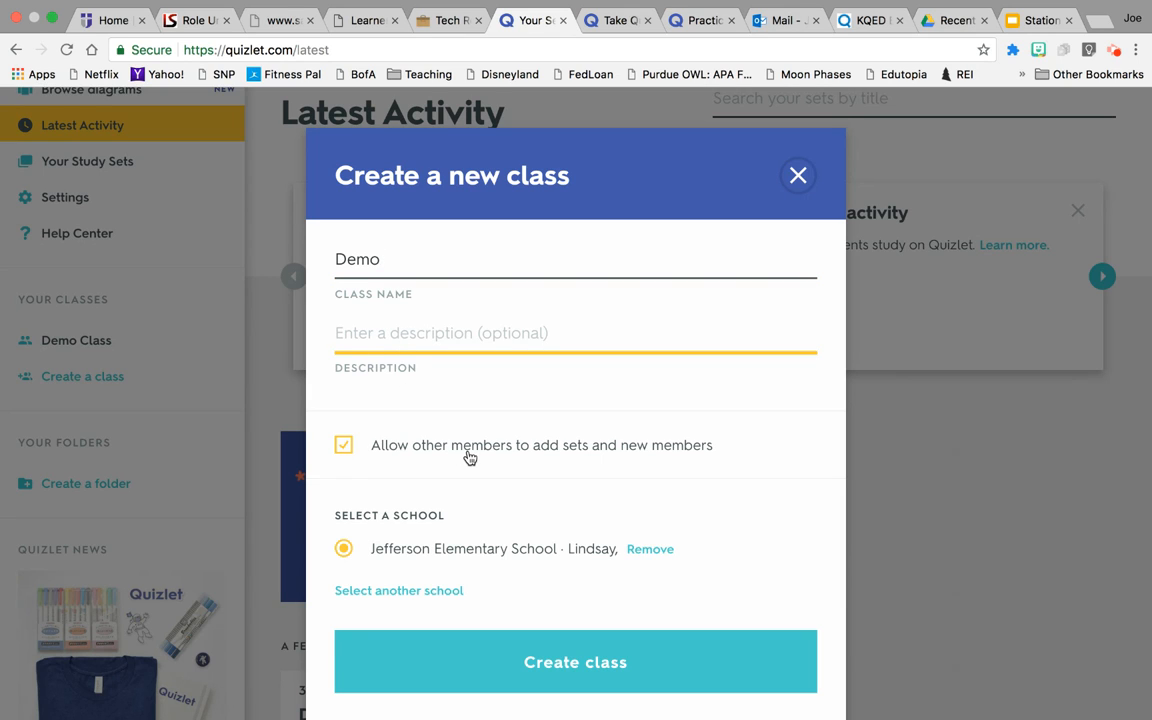
{"action": "scroll", "coordinate": [468, 457], "scroll_direction": "down", "scroll_amount": 1}
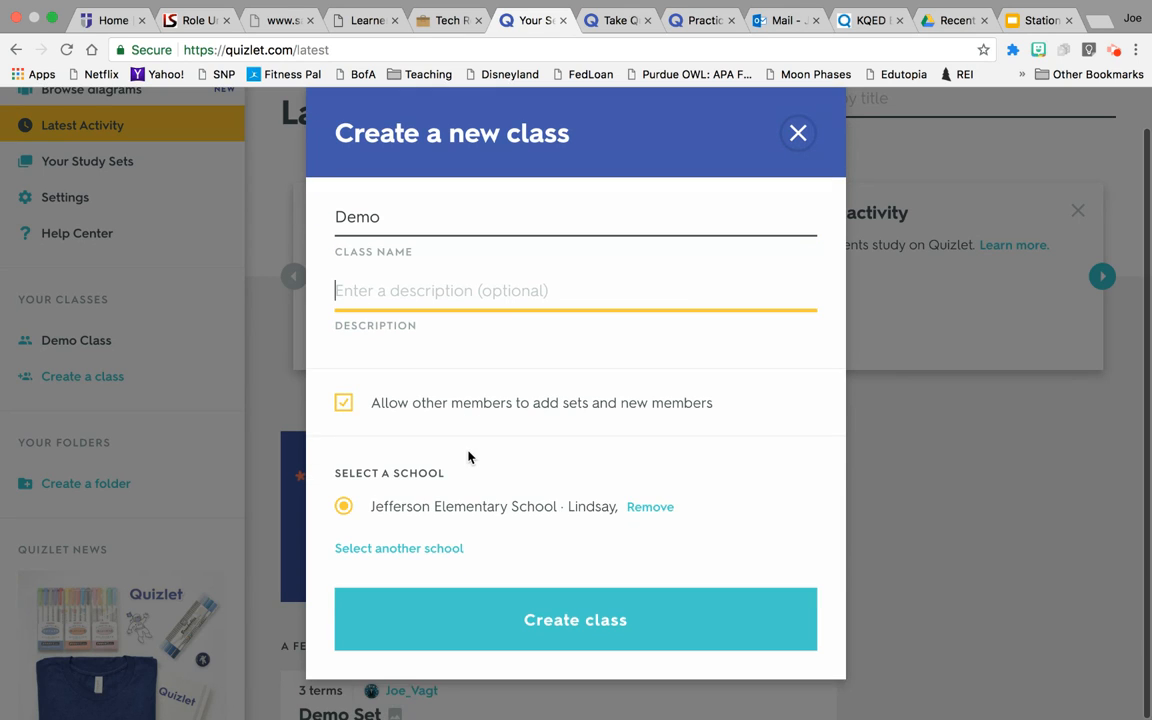
{"action": "left_click", "coordinate": [343, 405]}
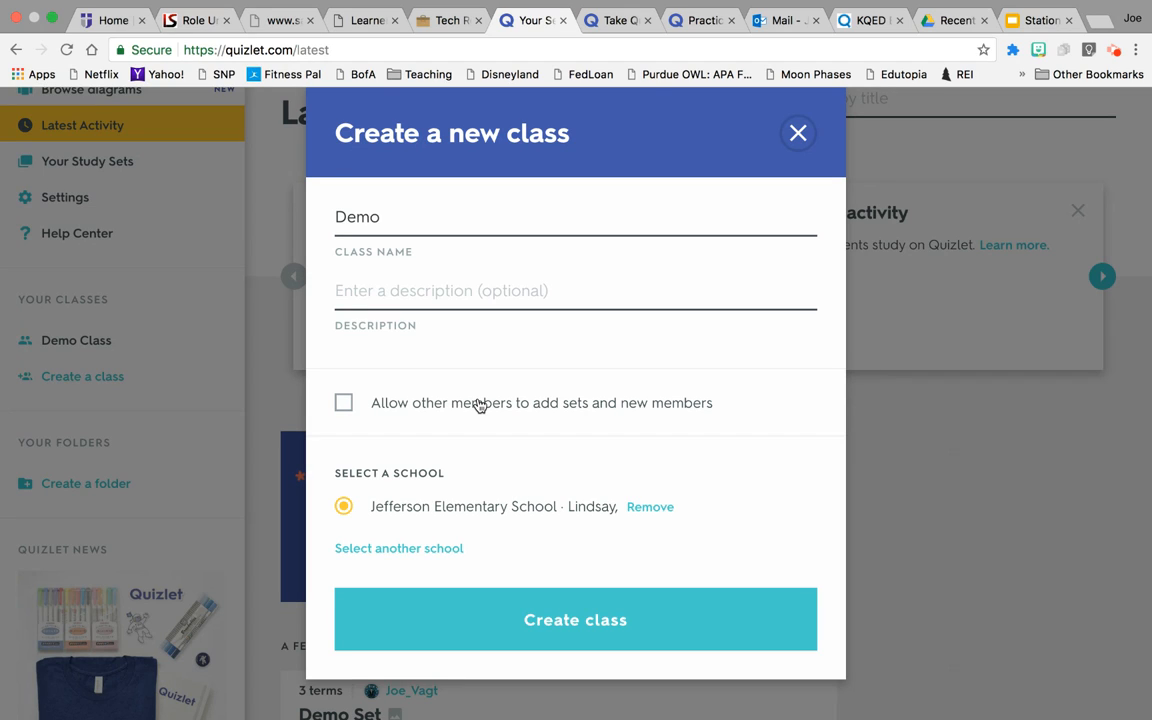
{"action": "left_click", "coordinate": [344, 407]}
{"action": "left_click", "coordinate": [566, 626]}
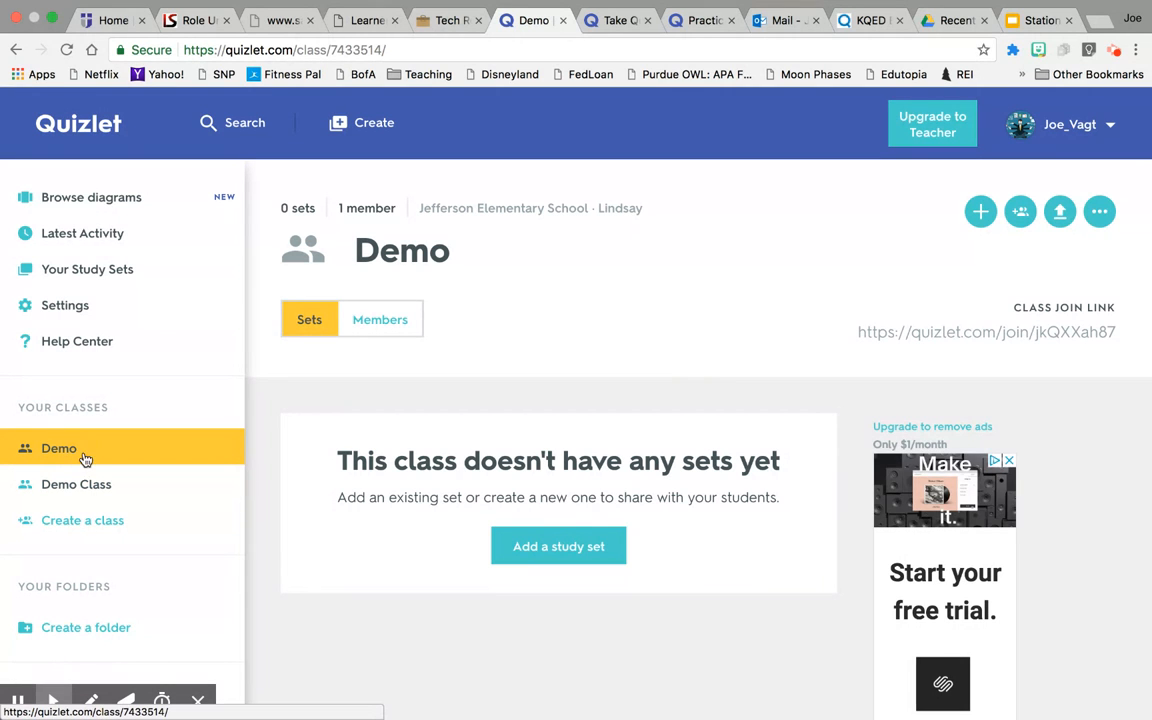
Add Yokuts - Key Words and Demo Set to the Demo class, then view its members.
{"action": "left_click", "coordinate": [537, 548]}
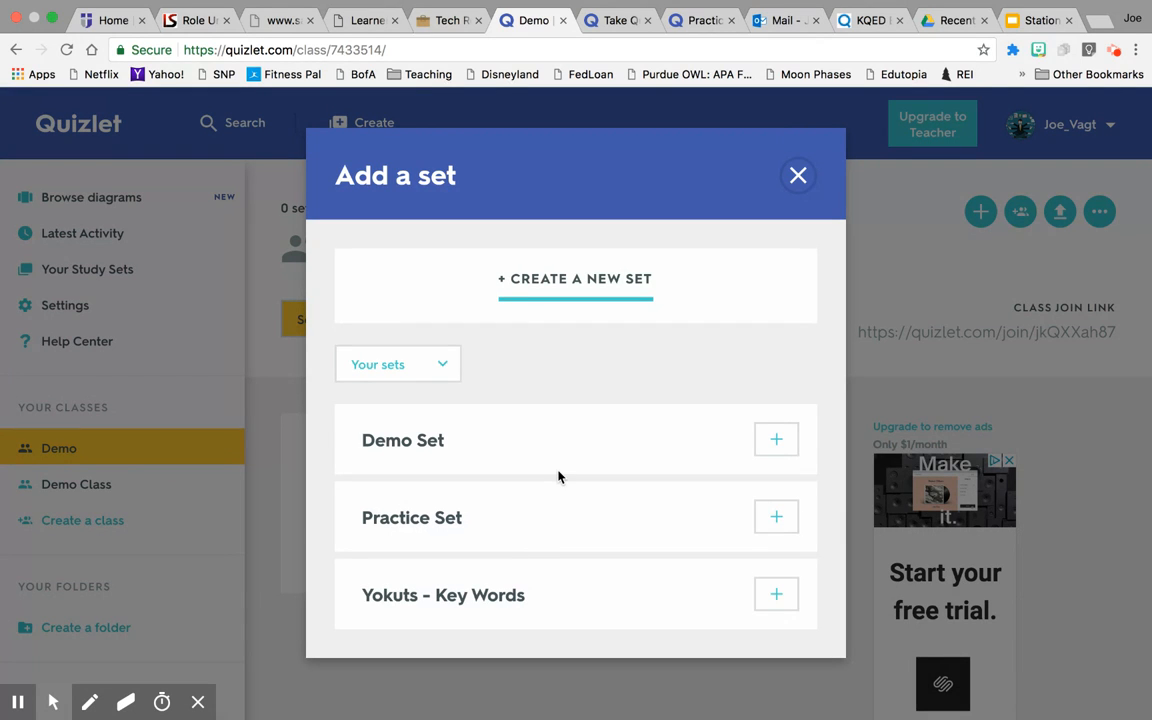
{"action": "left_click", "coordinate": [788, 597]}
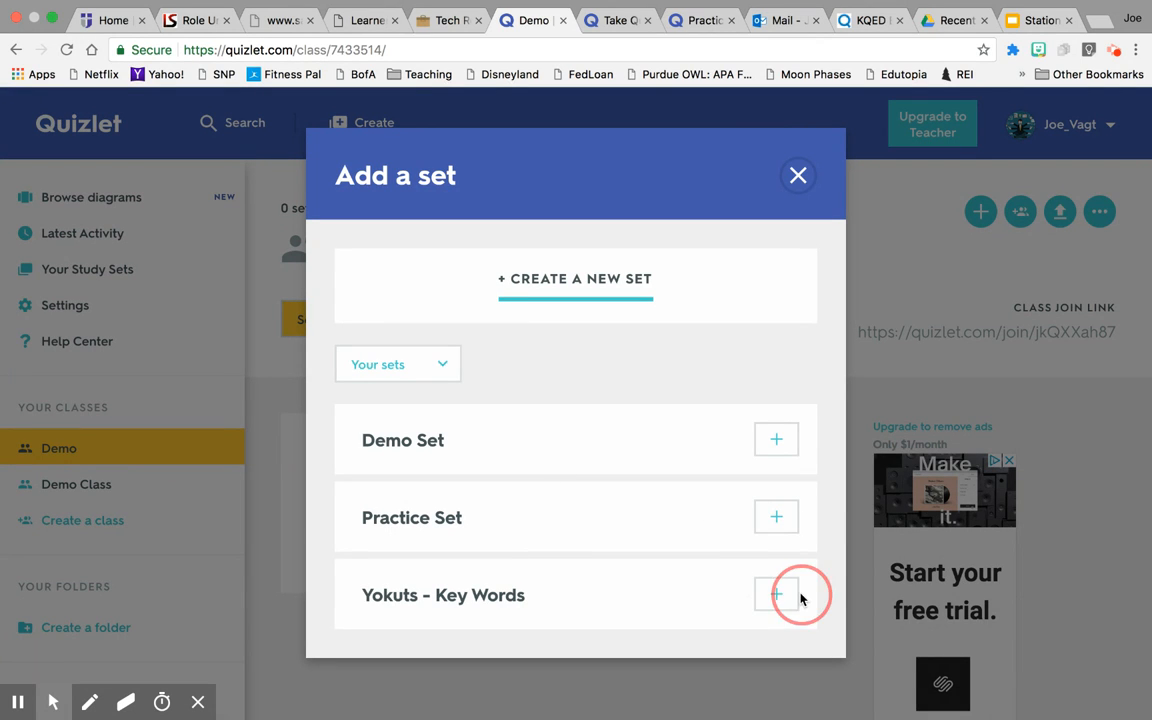
{"action": "left_click", "coordinate": [777, 441]}
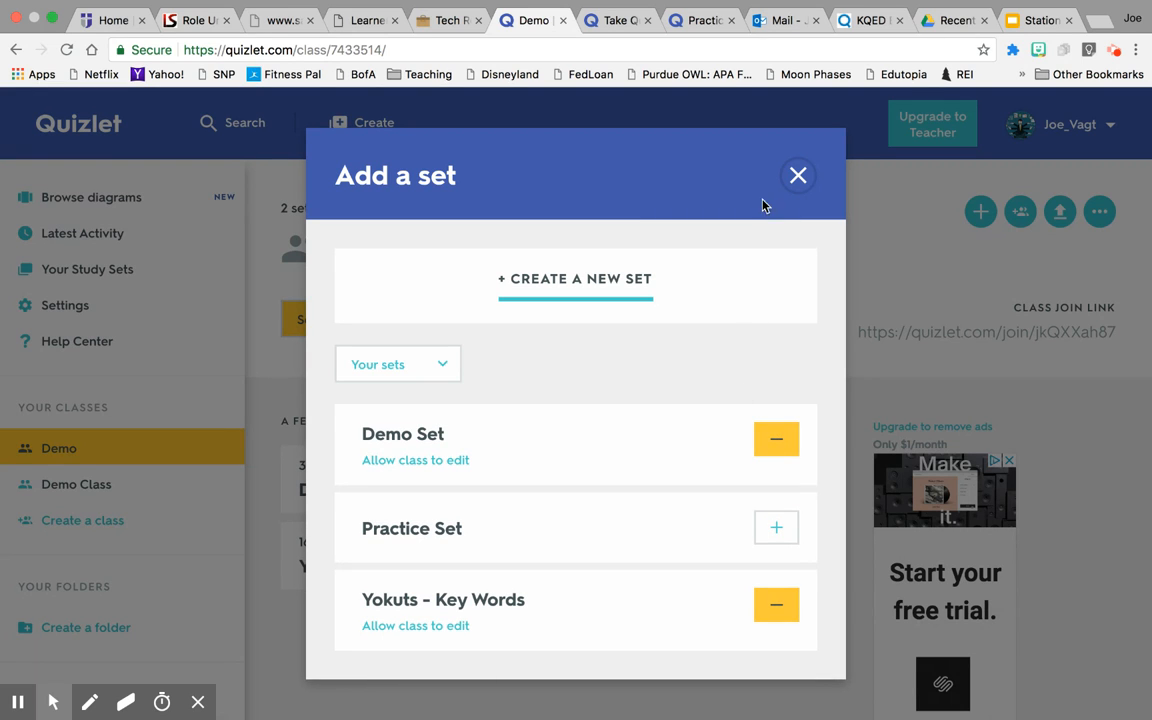
{"action": "left_click", "coordinate": [797, 177]}
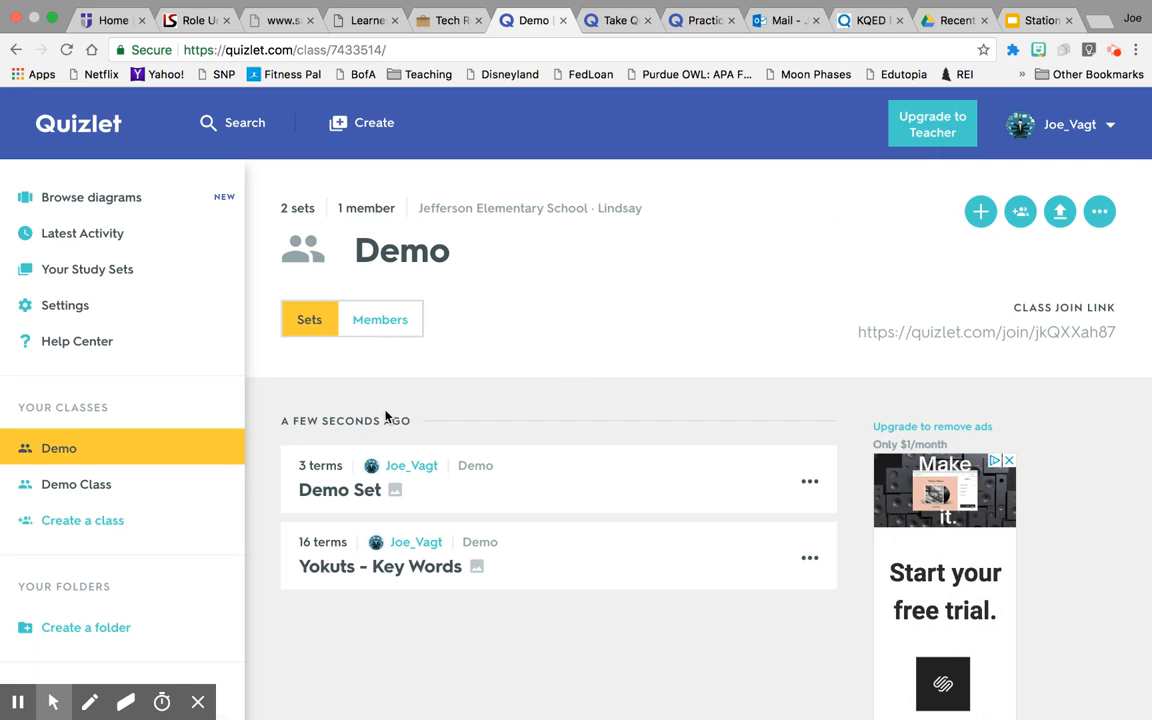
{"action": "left_click", "coordinate": [396, 323]}
From the admin's profile Classes (2) list, open Demo Class and view its members.
{"action": "scroll", "coordinate": [601, 372], "scroll_direction": "down", "scroll_amount": 3}
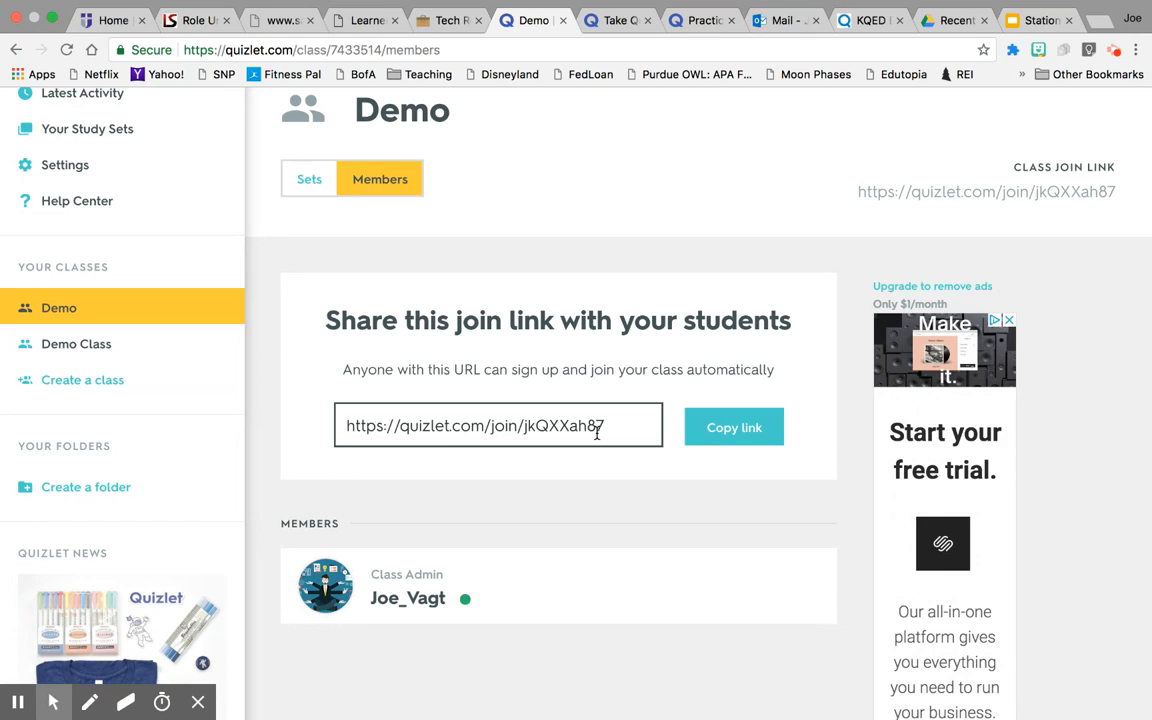
{"action": "scroll", "coordinate": [597, 432], "scroll_direction": "down", "scroll_amount": 5}
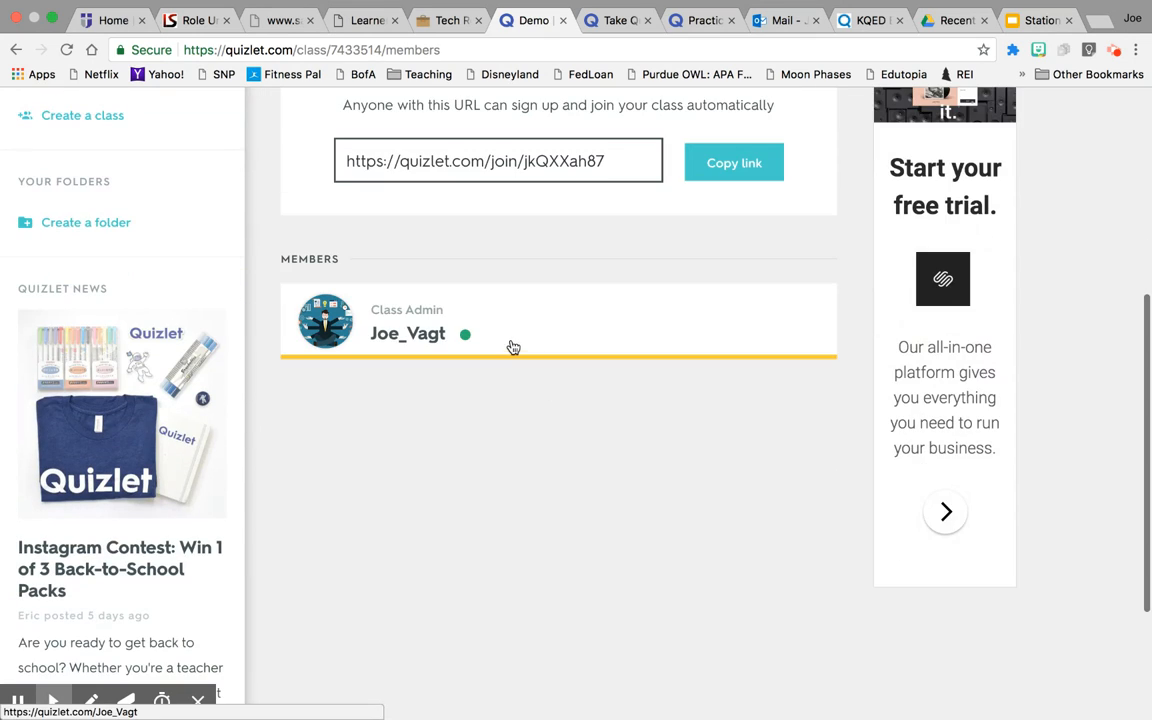
{"action": "left_click", "coordinate": [513, 336]}
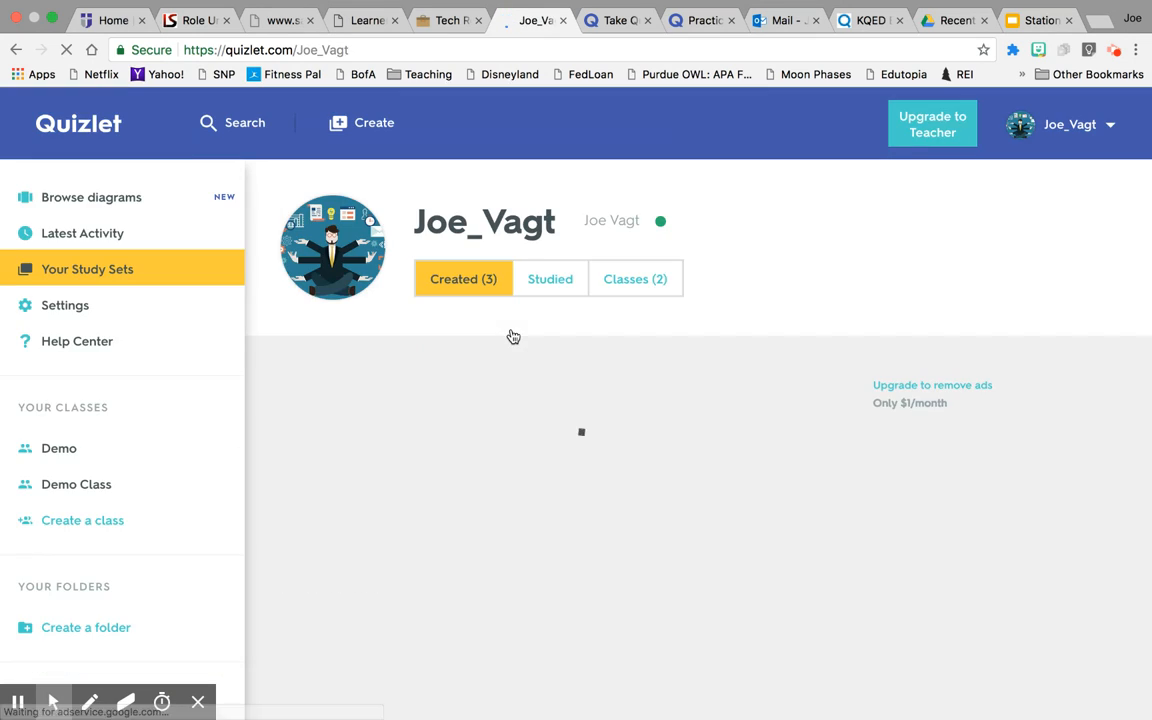
{"action": "scroll", "coordinate": [560, 452], "scroll_direction": "down", "scroll_amount": 5}
{"action": "scroll", "coordinate": [560, 452], "scroll_direction": "up", "scroll_amount": 5}
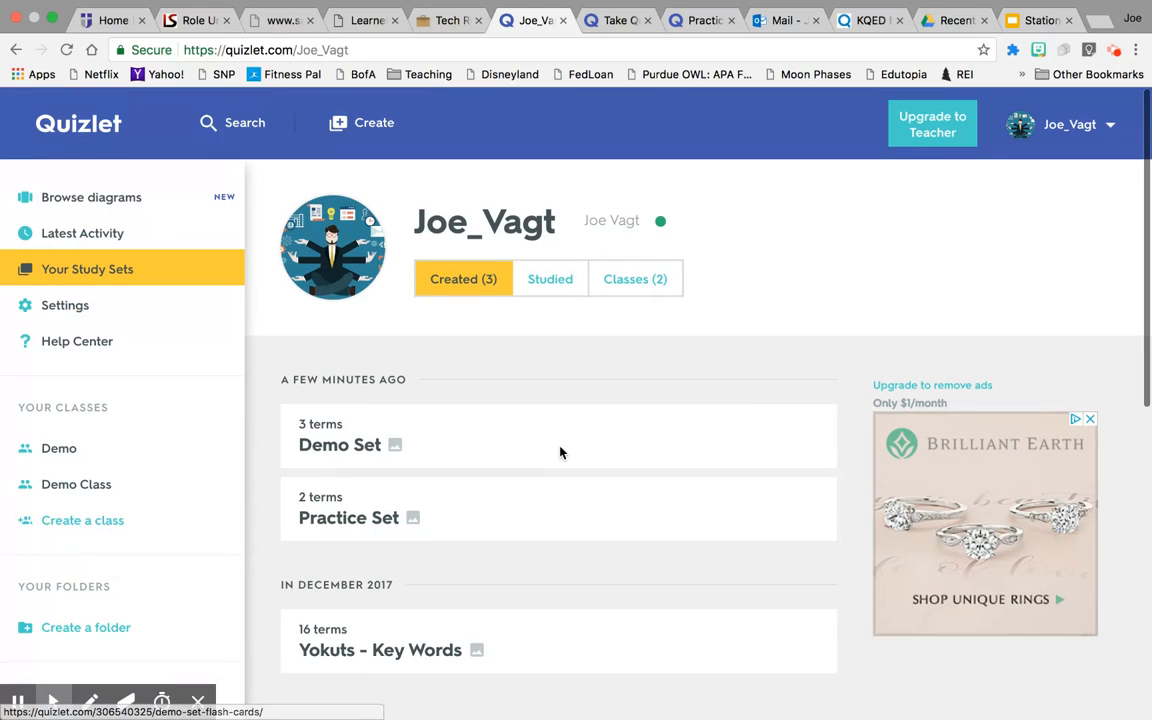
{"action": "left_click", "coordinate": [634, 281]}
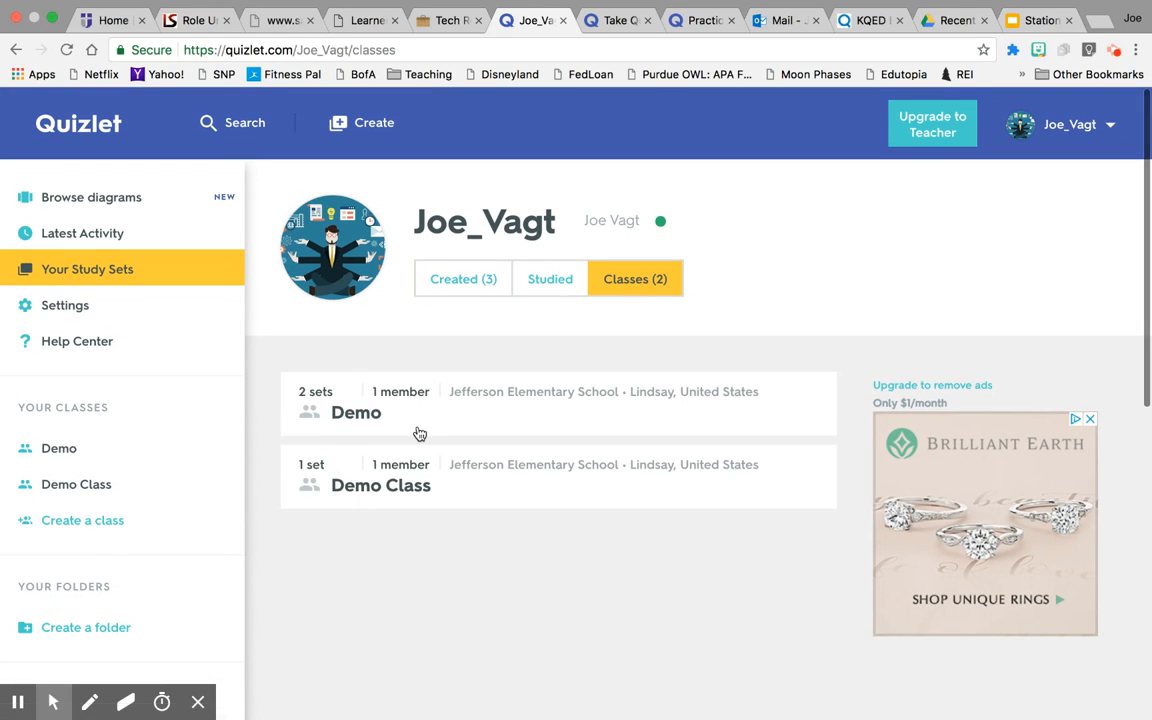
{"action": "left_click", "coordinate": [463, 466]}
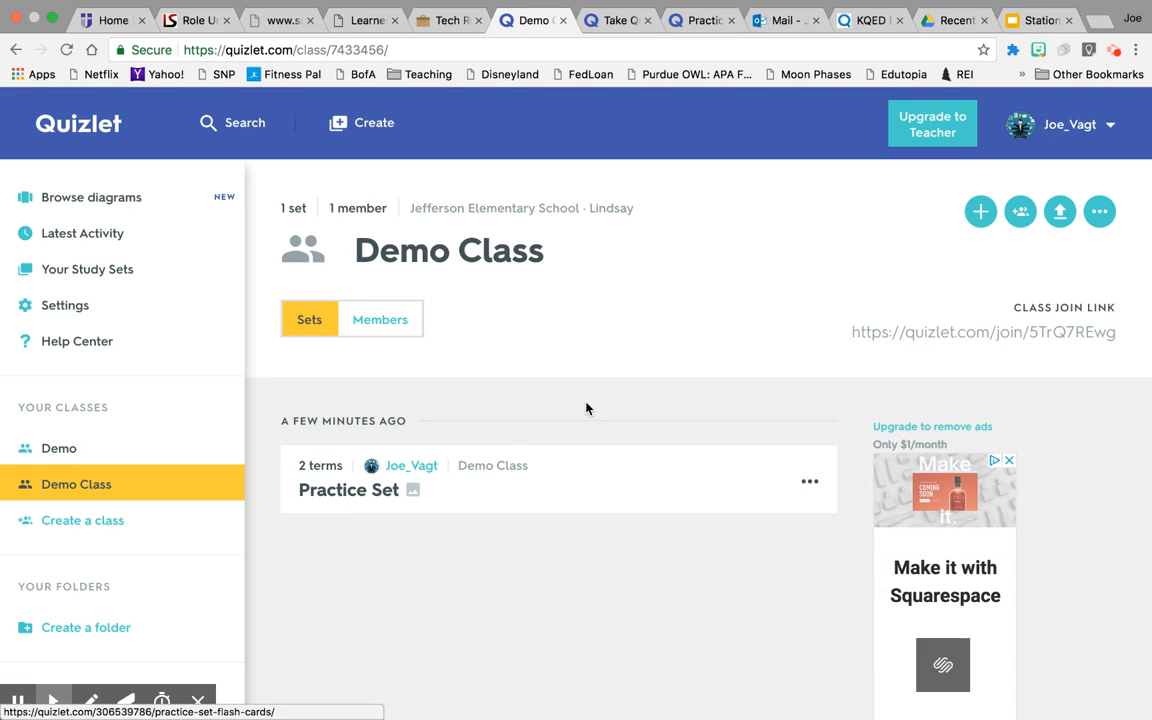
{"action": "left_click", "coordinate": [399, 325]}
Open Demo Class's Add members invite form and close it without sending invites.
{"action": "scroll", "coordinate": [670, 408], "scroll_direction": "down", "scroll_amount": 1}
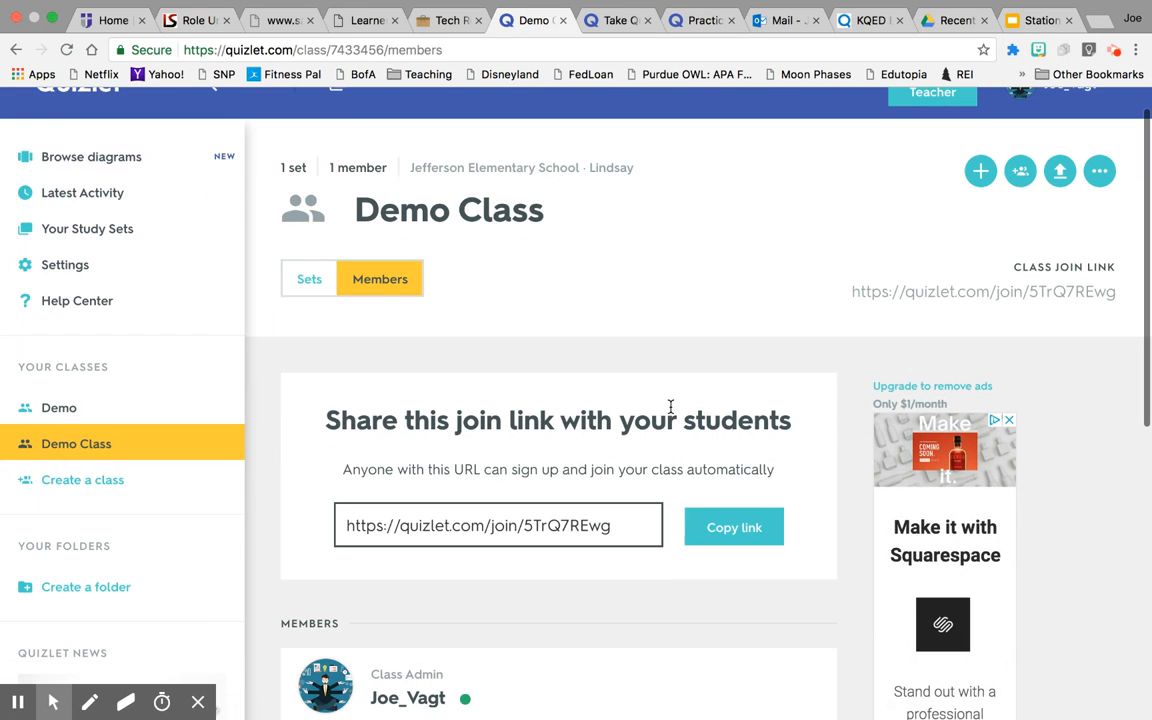
{"action": "left_click", "coordinate": [1020, 175]}
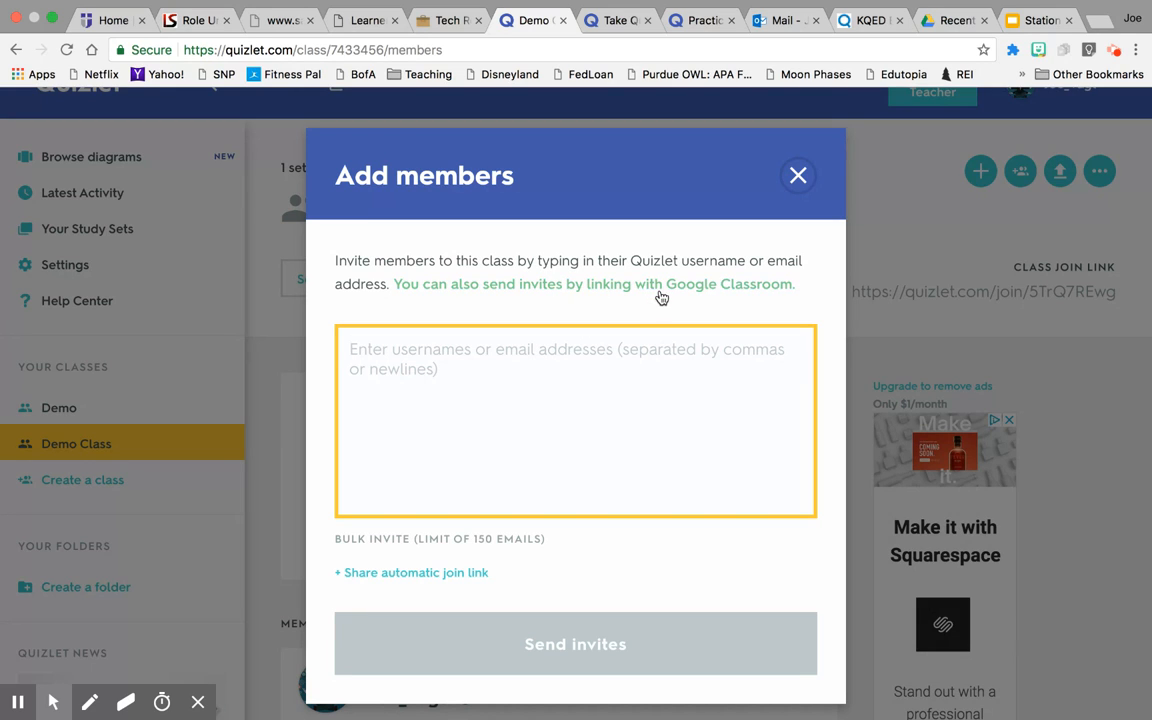
{"action": "left_click", "coordinate": [798, 176]}
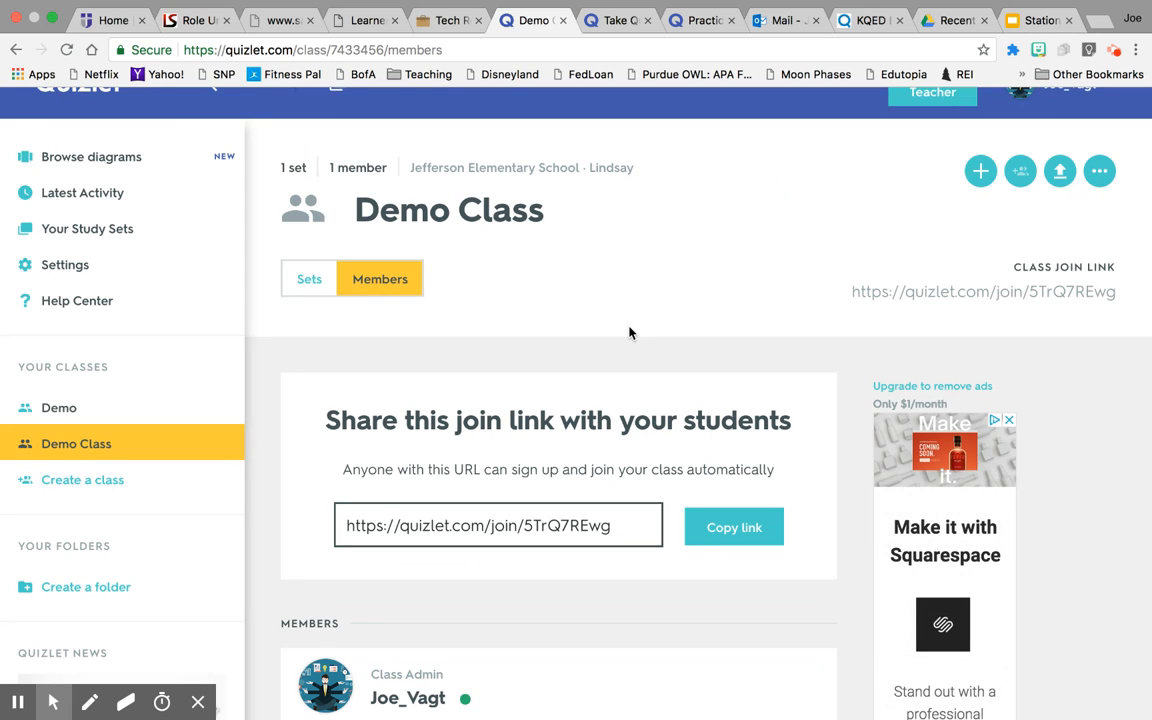